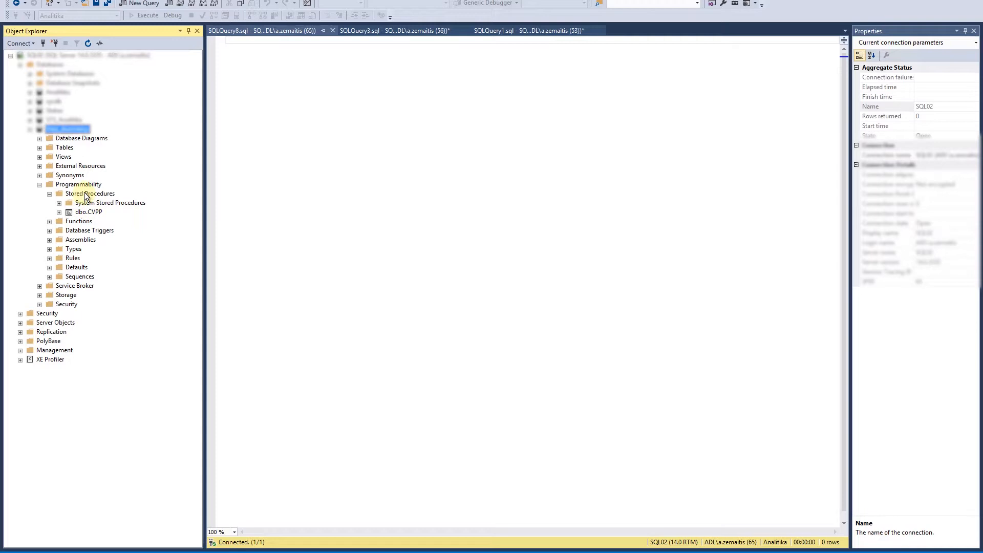
Step: Start a new stored procedure from the database's Stored Procedures folder and name it Test_procedure in the template script
right_click(86, 197)
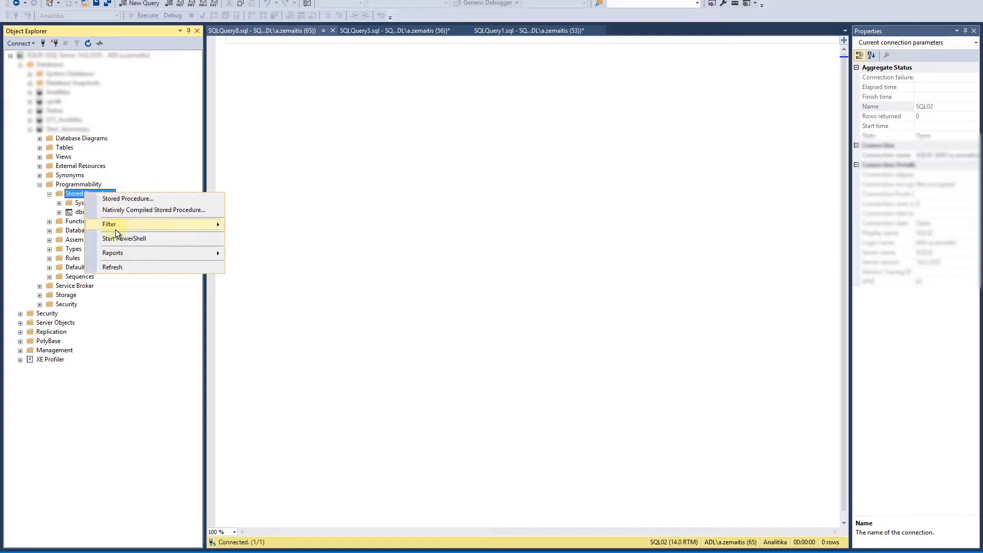
left_click(126, 198)
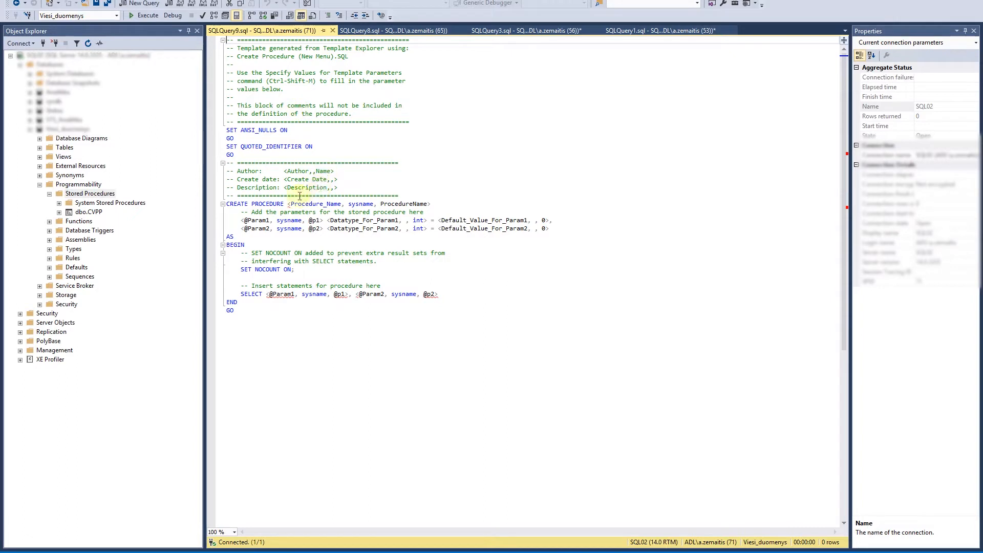
left_click_drag(288, 204, 431, 204)
type("Test_procedure")
Step: Delete the two parameter placeholder lines and comment out the sample SELECT statement in the template
left_click_drag(226, 220, 562, 227)
key("Delete")
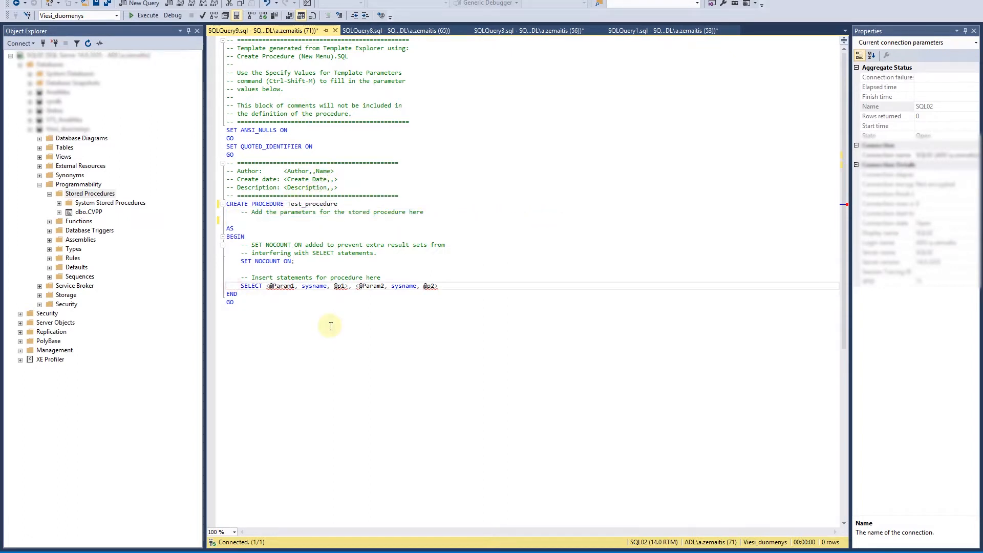
type("--")
Step: Execute the script to create Test_procedure and refresh the Stored Procedures list
left_click(142, 15)
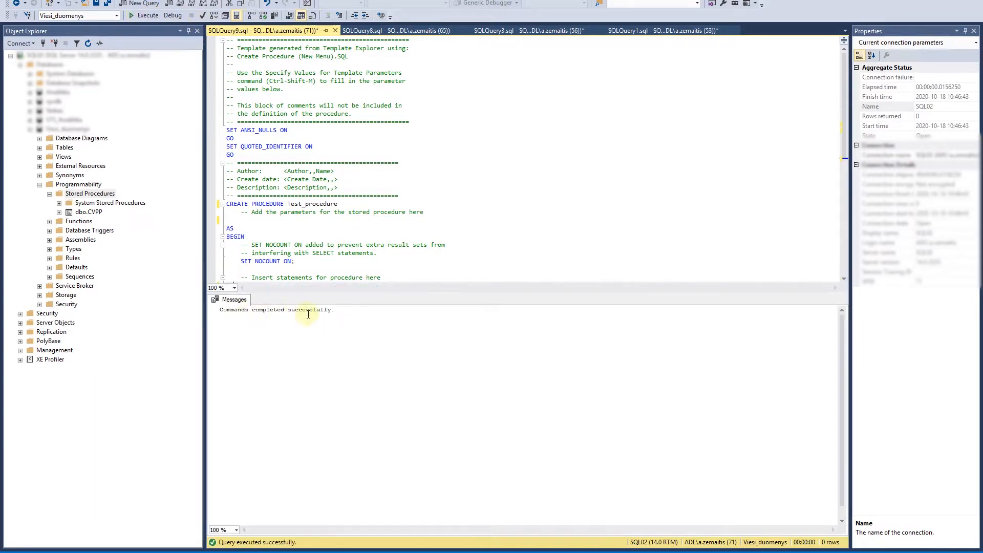
right_click(96, 194)
key("f")
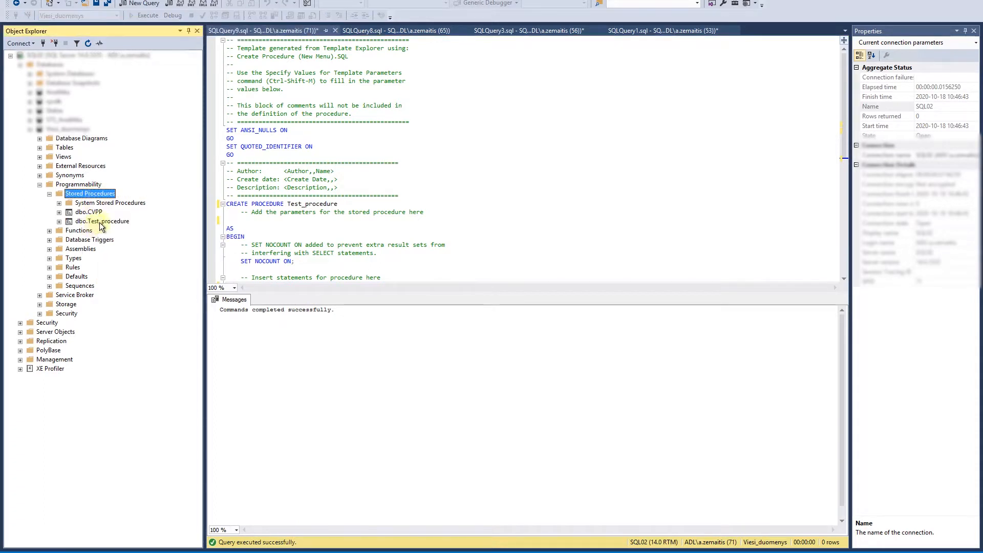
Step: Close the CREATE PROCEDURE query without saving it
left_click(561, 101)
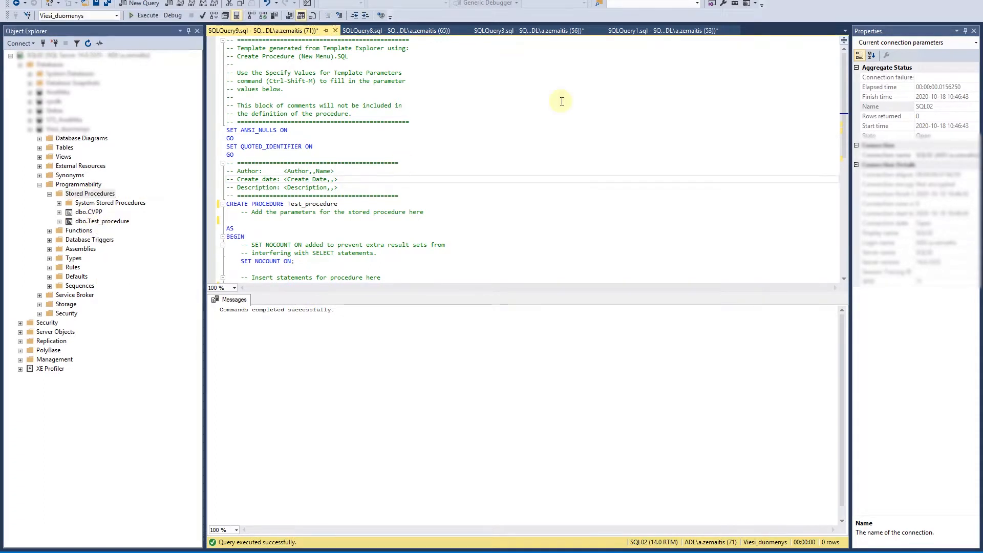
left_click(336, 31)
left_click(535, 329)
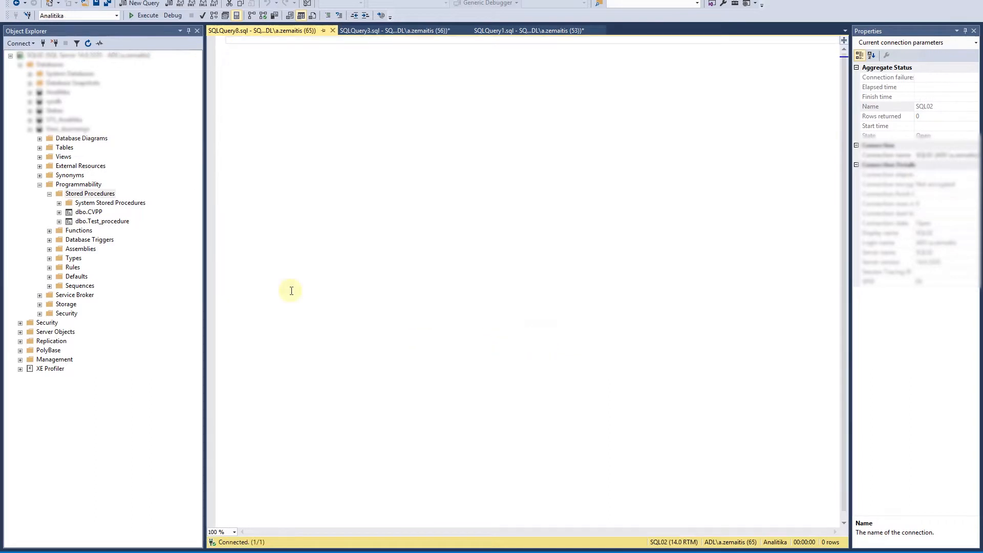
Step: Open dbo.Test_procedure for modification and insert two blank lines below SET NOCOUNT ON
right_click(85, 222)
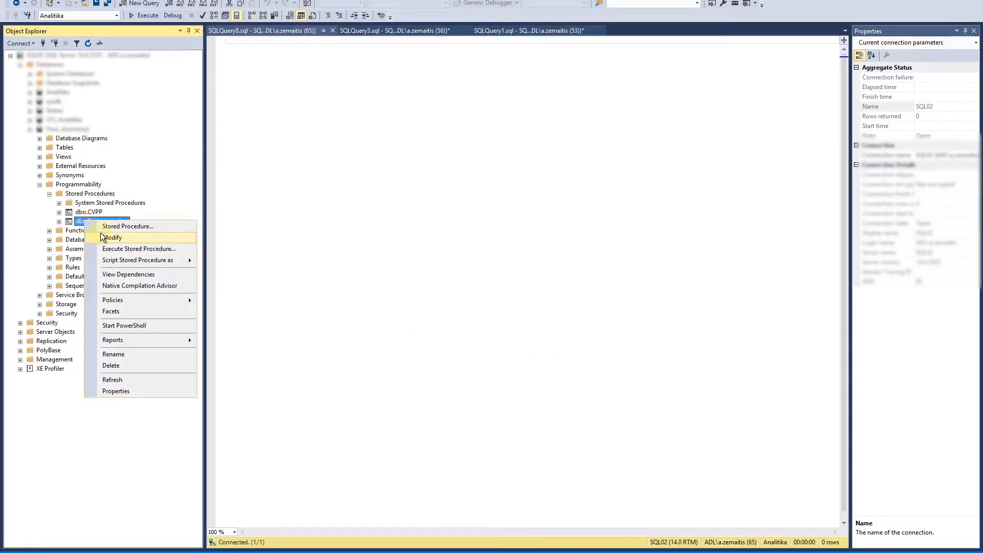
left_click(112, 238)
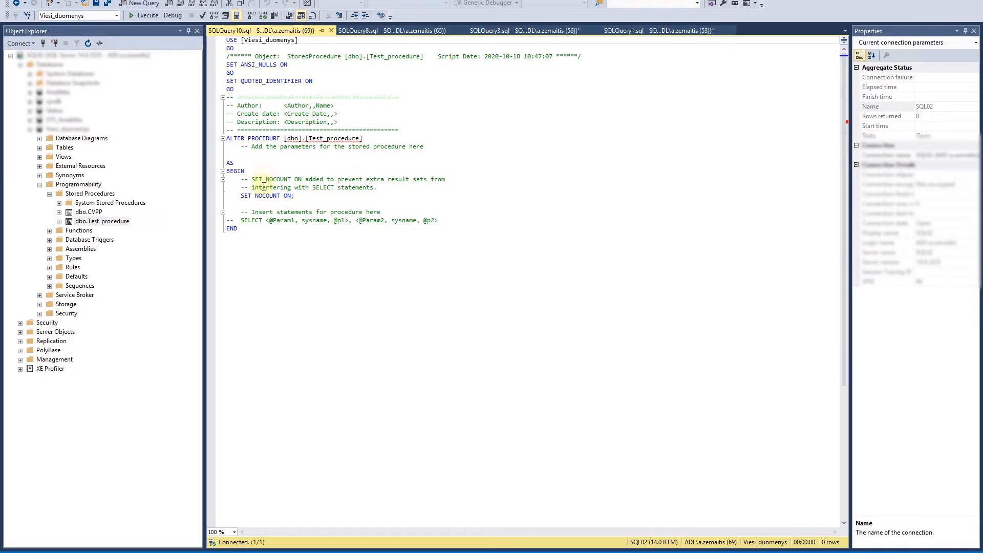
left_click(239, 208)
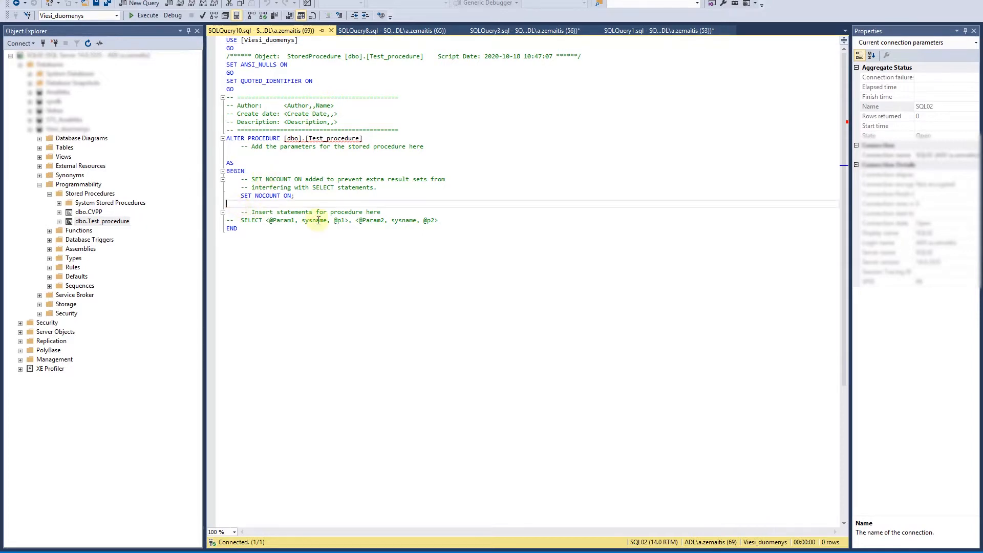
key("Return")
key("Return")
key("Up")
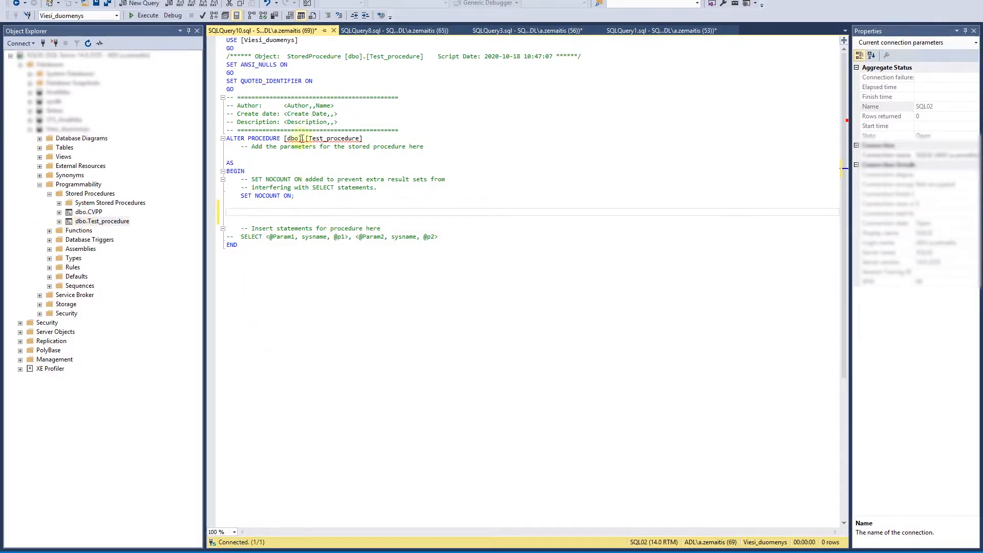
Step: Switch to File Explorer, go into the Procedures folder on drive C, and open a new Notepad window over it
key("alt+Tab")
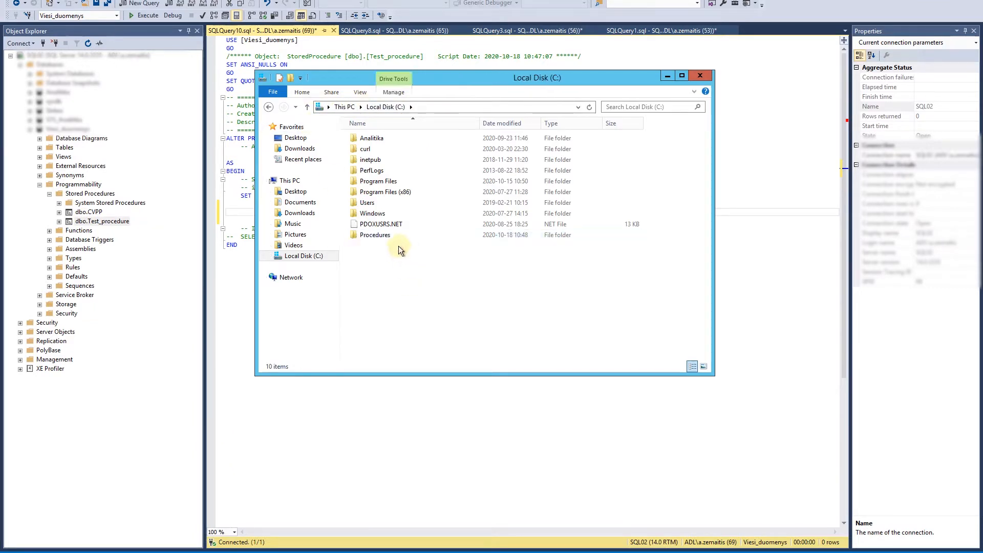
double_click(389, 234)
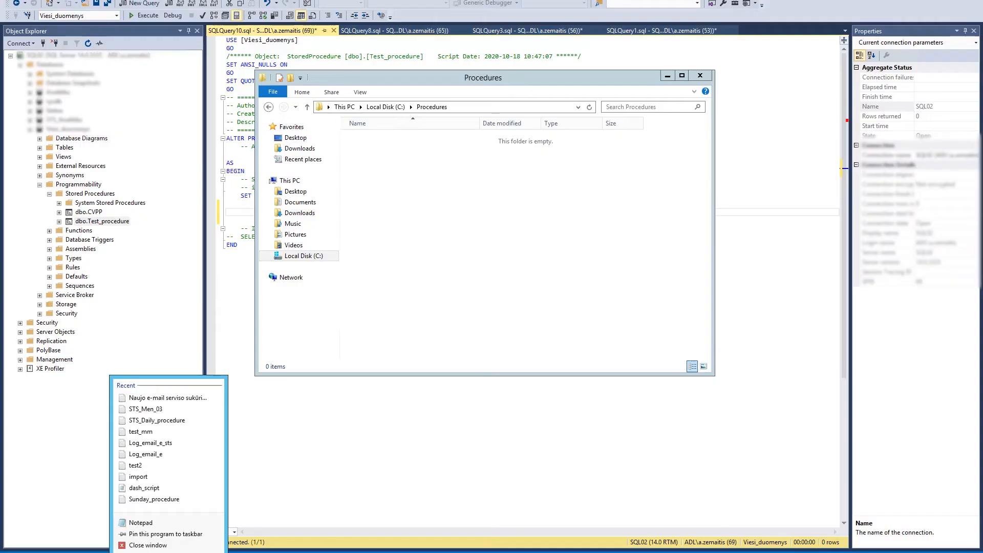
left_click(147, 524)
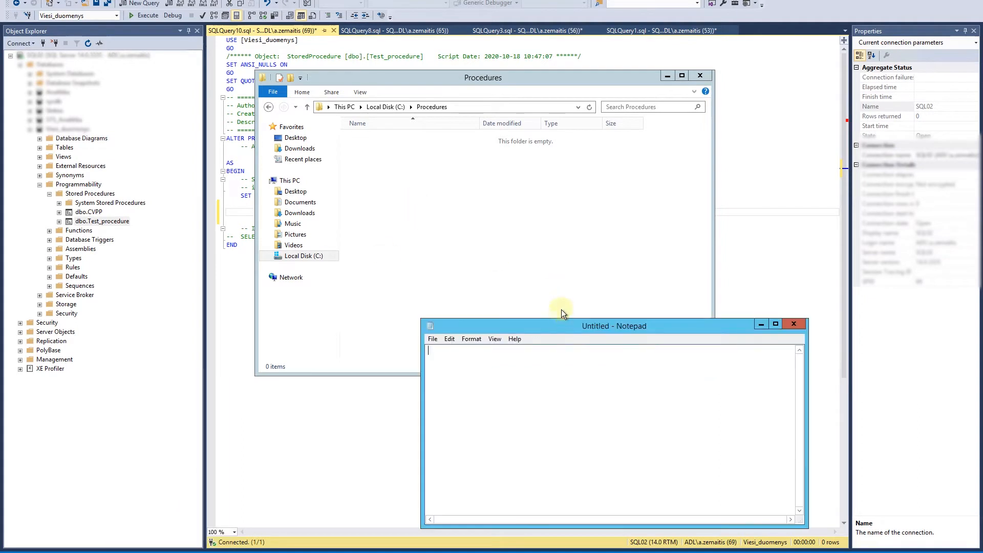
left_click_drag(559, 325, 512, 195)
Step: Save the empty Notepad document in C:\Procedures as Procedure.bat, with file type All Files and UTF-8 encoding
left_click(384, 210)
left_click(327, 255)
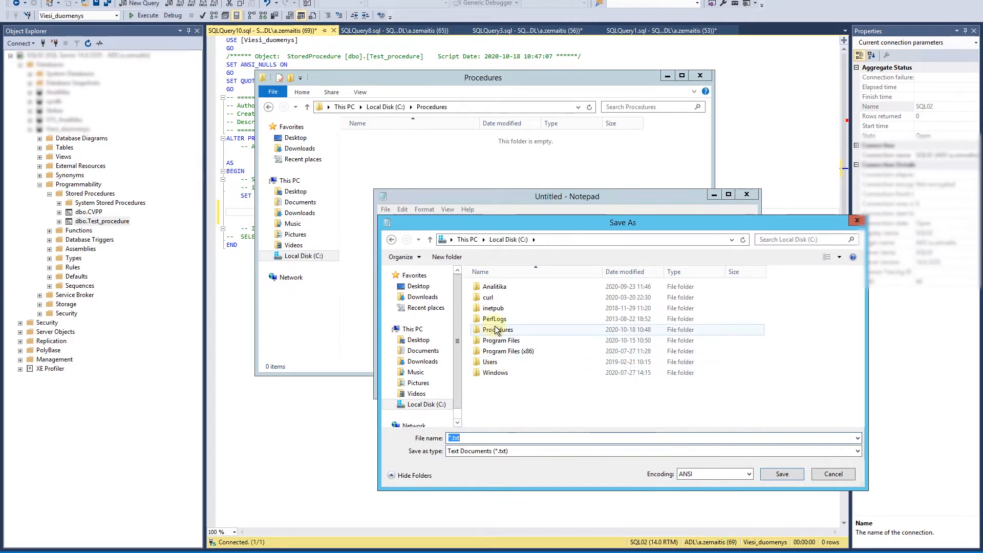
double_click(495, 330)
type("Procedure.bat")
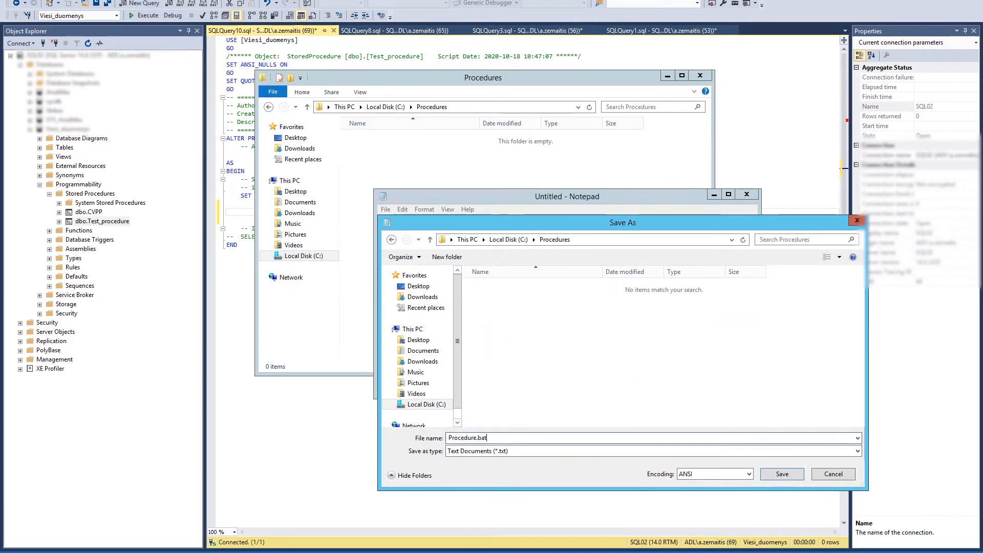
left_click(858, 451)
left_click(516, 469)
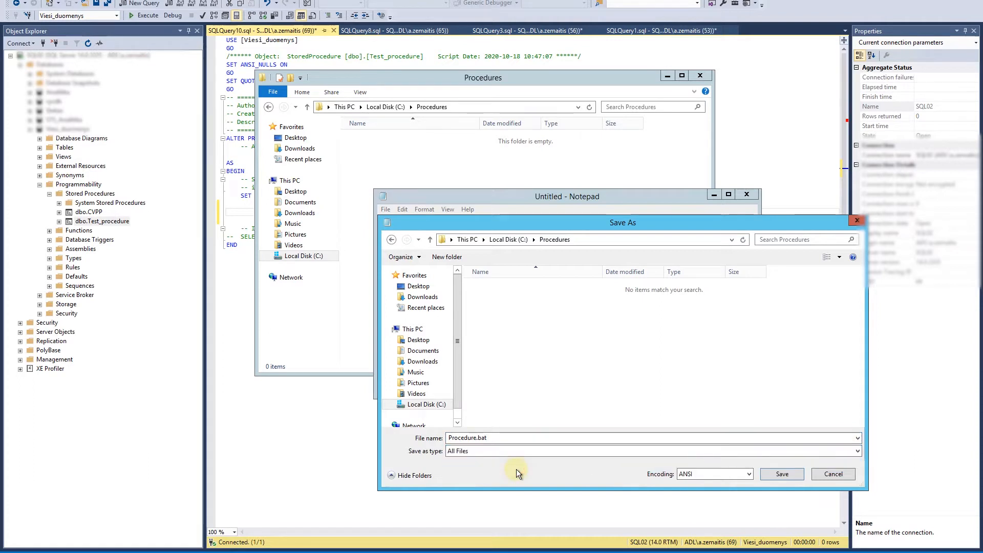
left_click(731, 475)
left_click(709, 506)
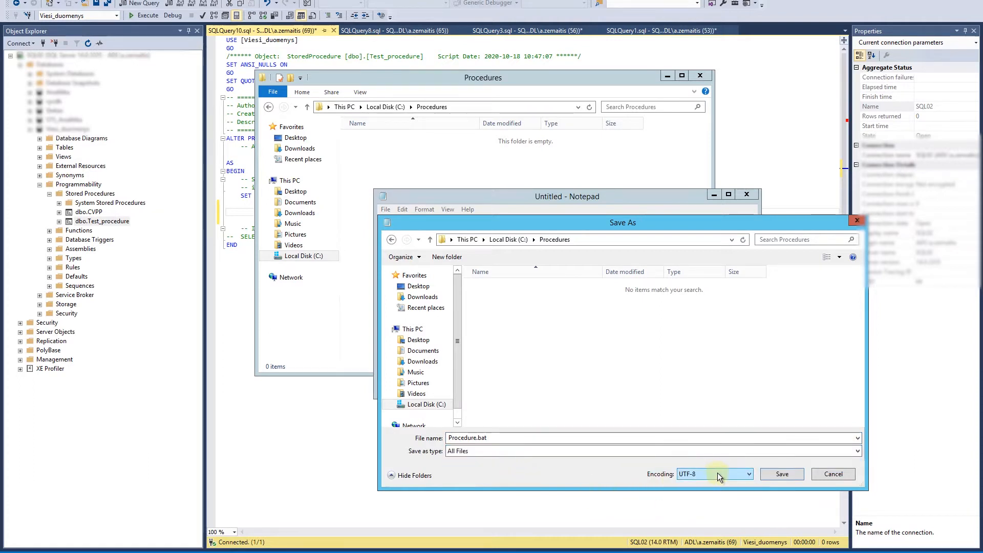
left_click(782, 473)
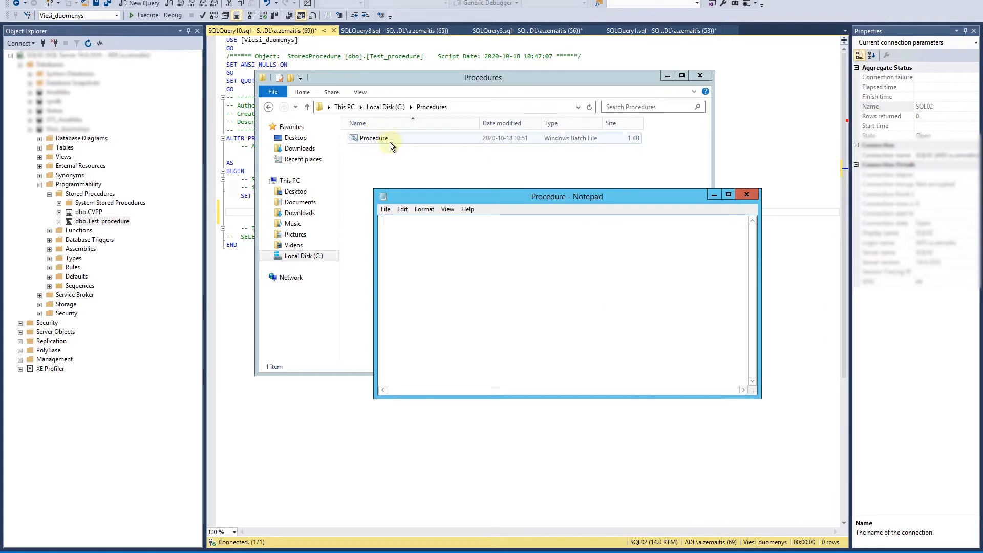
left_click_drag(471, 196, 534, 268)
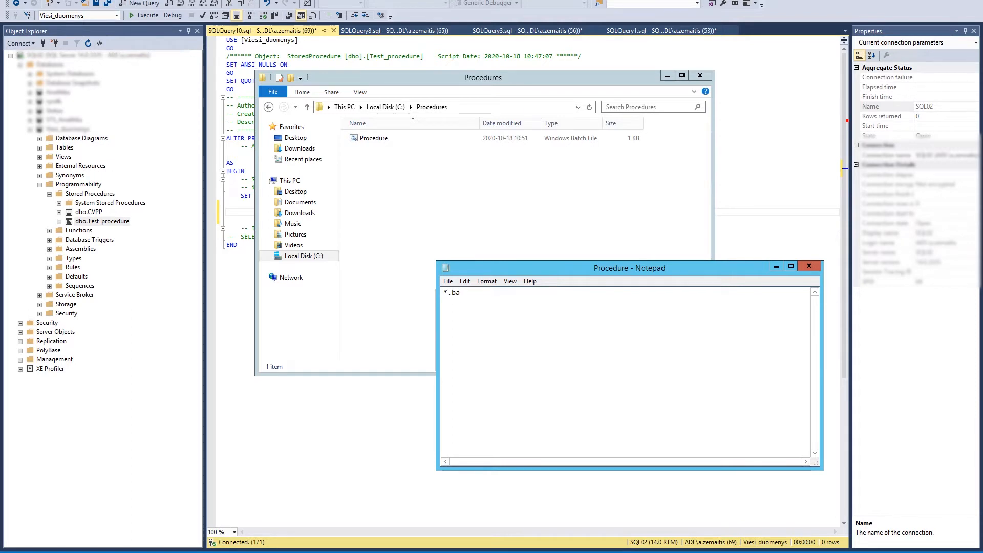
left_click_drag(475, 294, 433, 291)
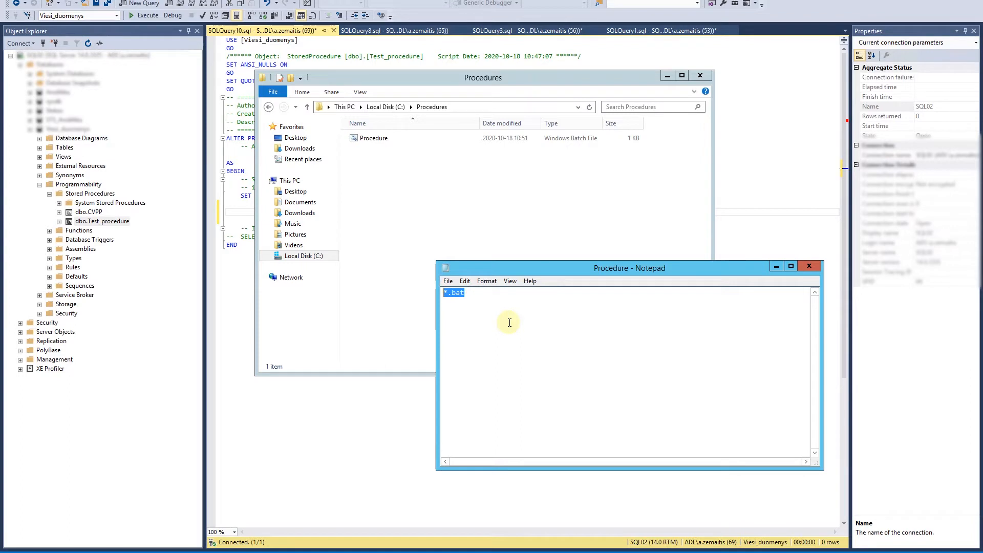
key("ctrl+x")
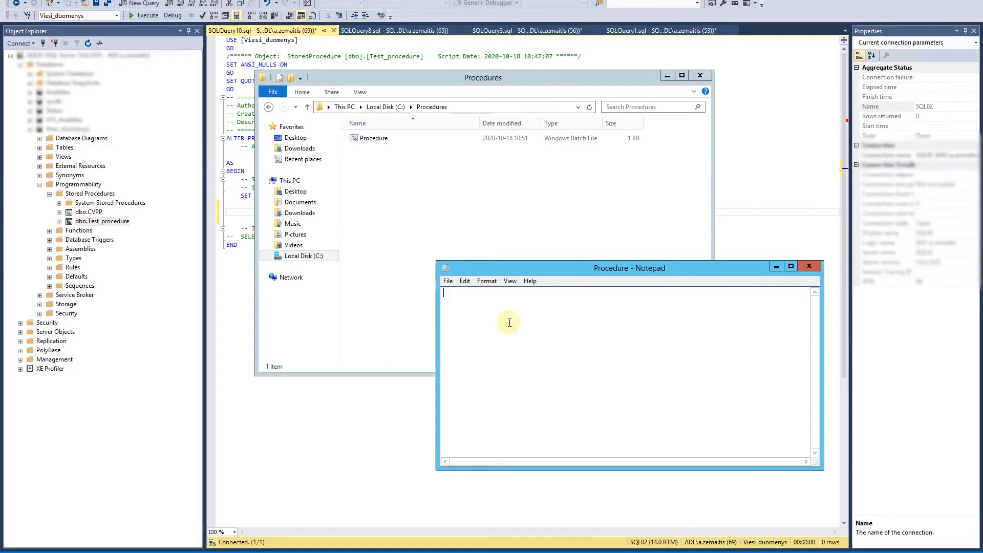
Step: Create a new text document named test.bat in the Procedures folder
right_click(428, 205)
mouse_move(312, 321)
left_click(225, 384)
type("test.bat")
key("Return")
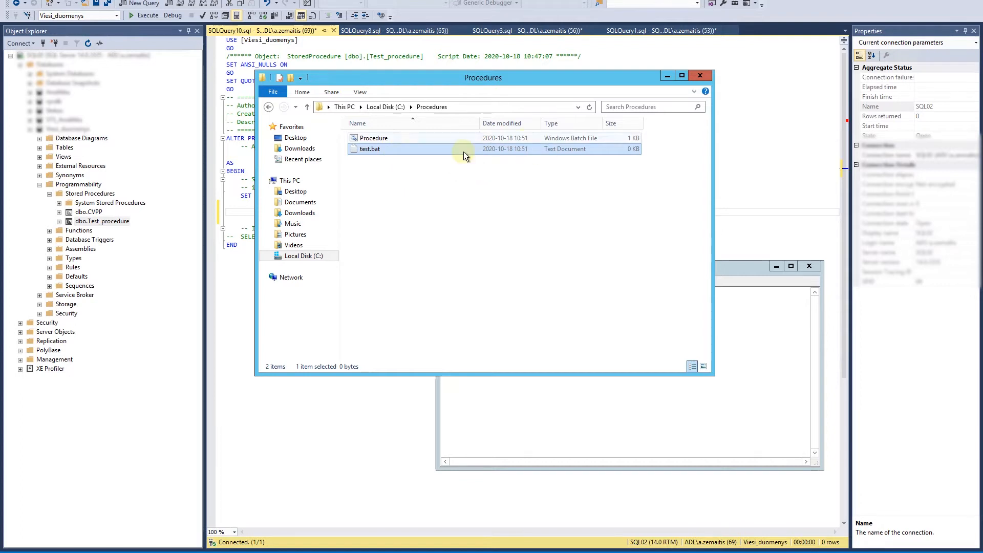
Step: Add the File extension column to the Procedures folder view and turn on the display of file name extensions
right_click(669, 125)
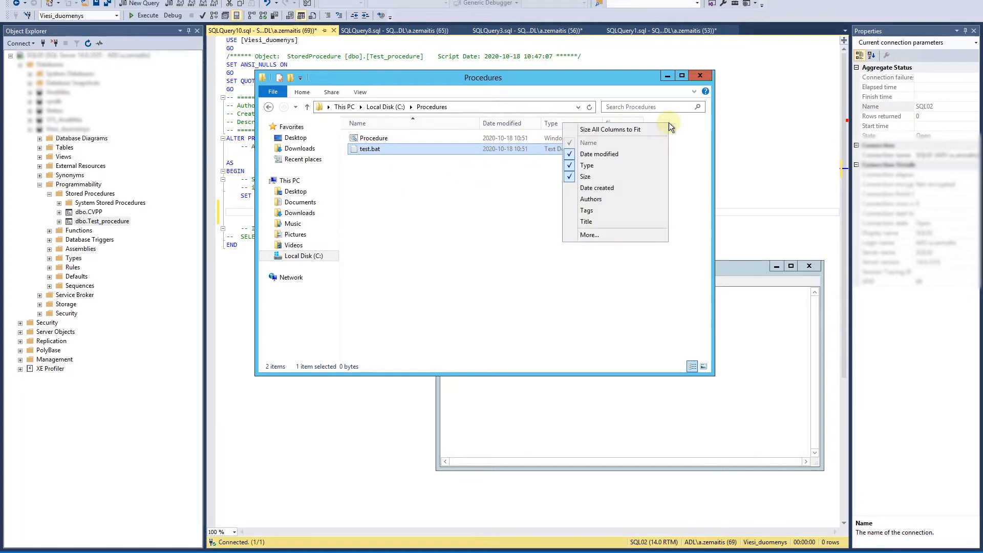
left_click(587, 235)
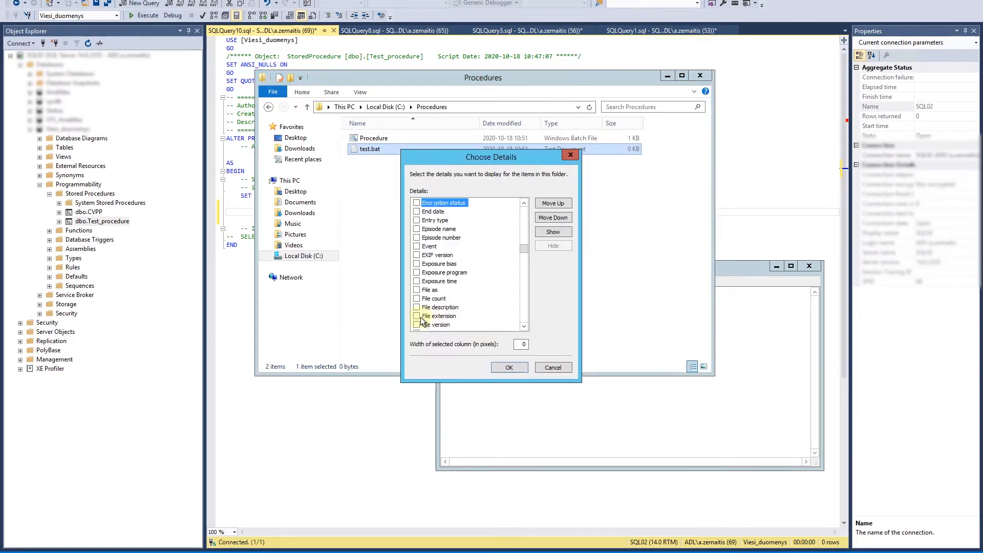
left_click(501, 368)
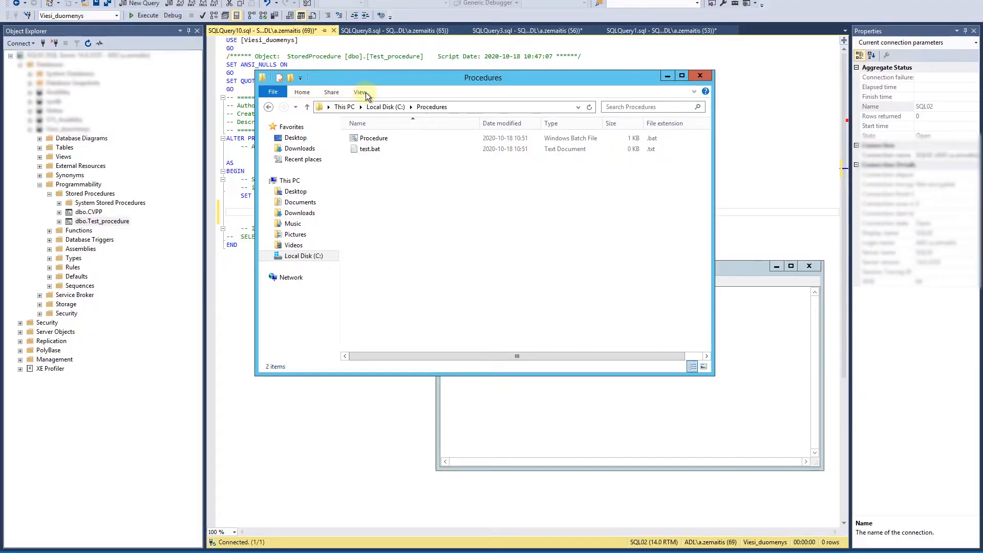
left_click(360, 92)
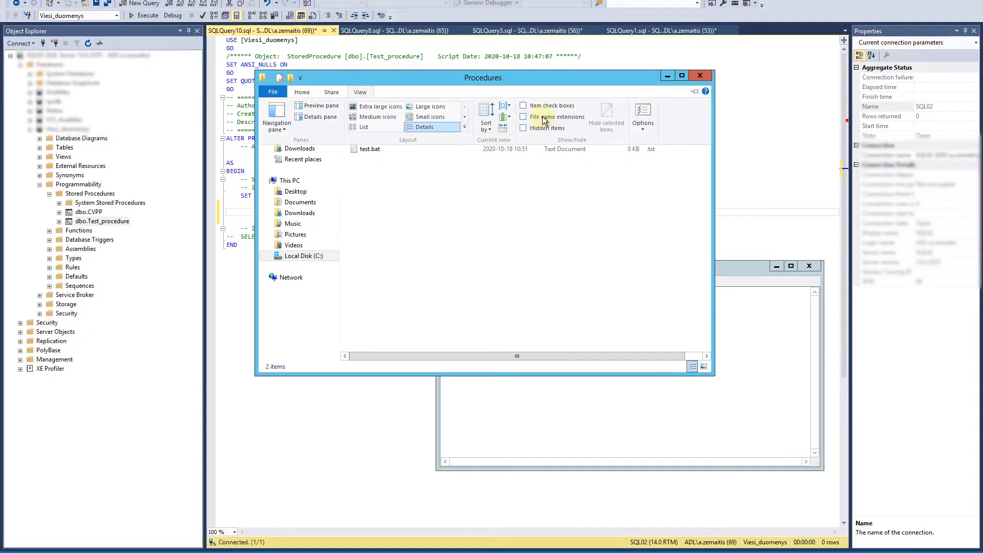
left_click(527, 116)
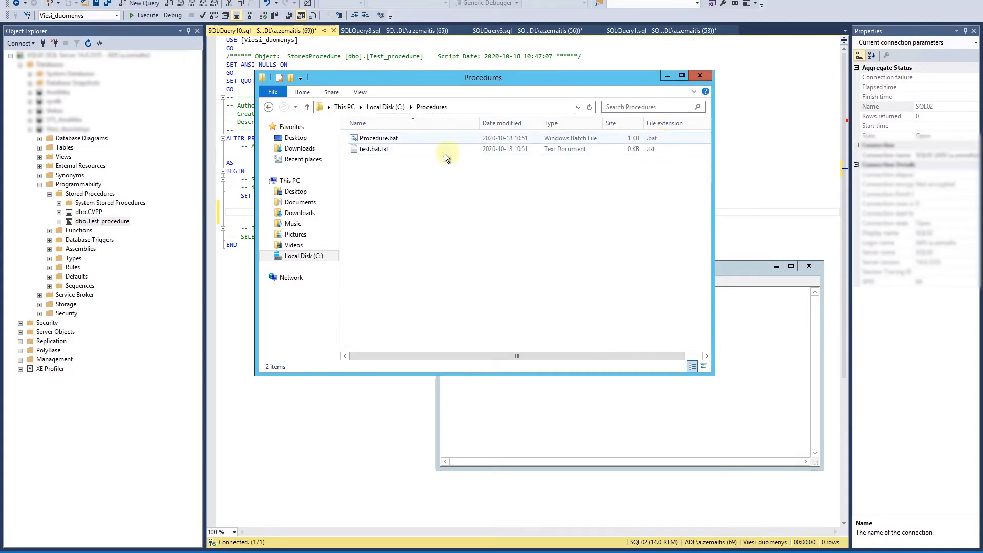
Step: Rename test.bat.txt to test.bat, accepting the change of file extension
left_click(389, 150)
left_click(388, 151)
key("End")
key("BackSpace")
key("BackSpace")
key("BackSpace")
key("BackSpace")
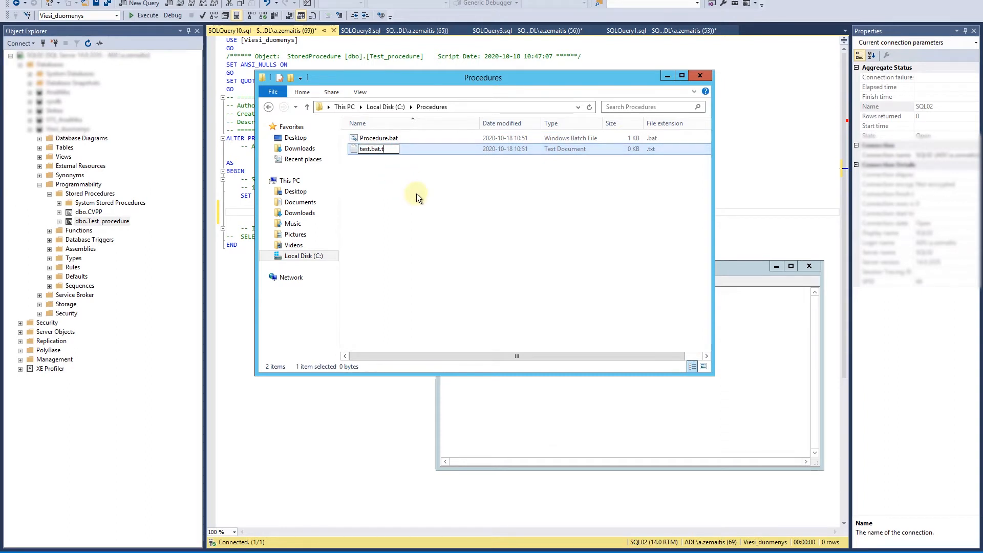
key("Return")
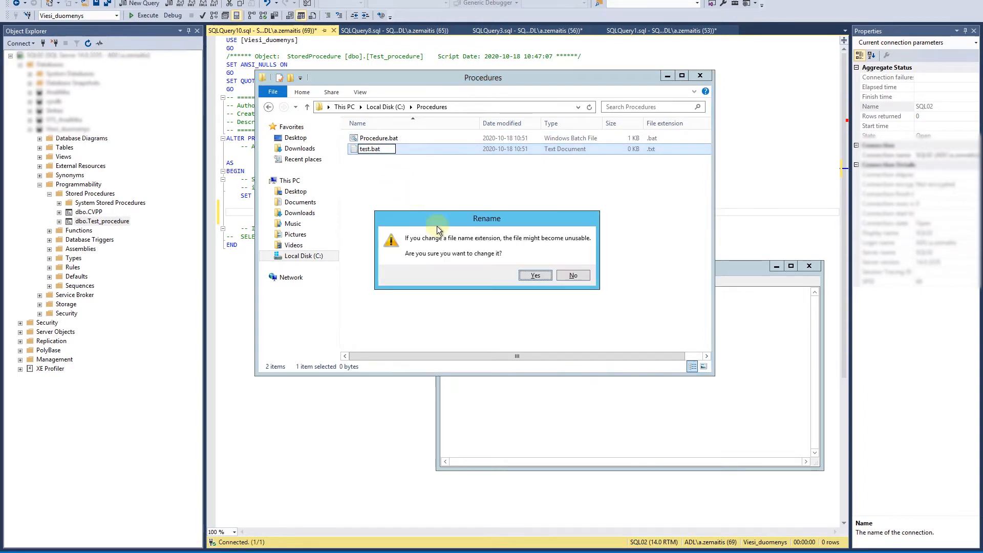
left_click(546, 275)
left_click(487, 240)
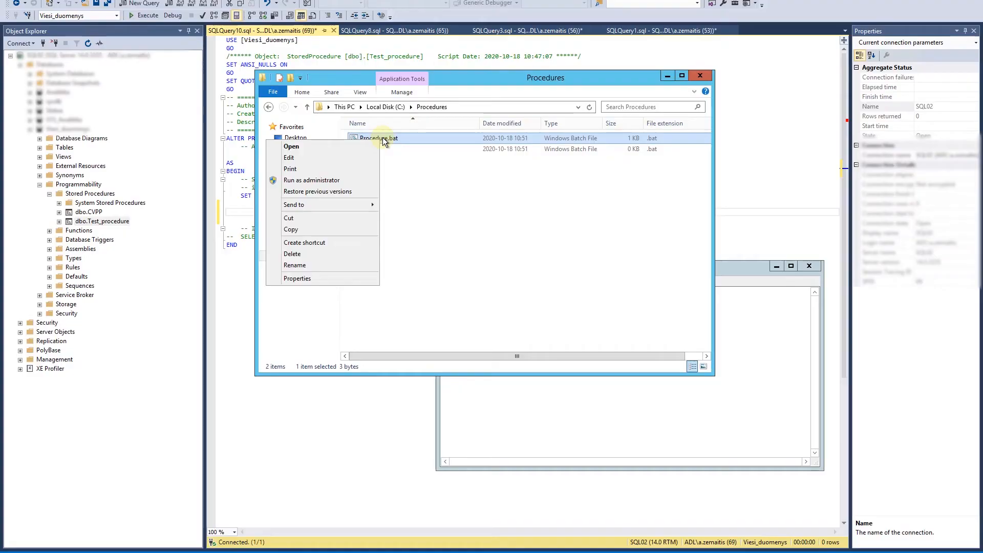
Step: Open Procedure.bat from the Procedures folder for editing in Notepad
left_click(417, 186)
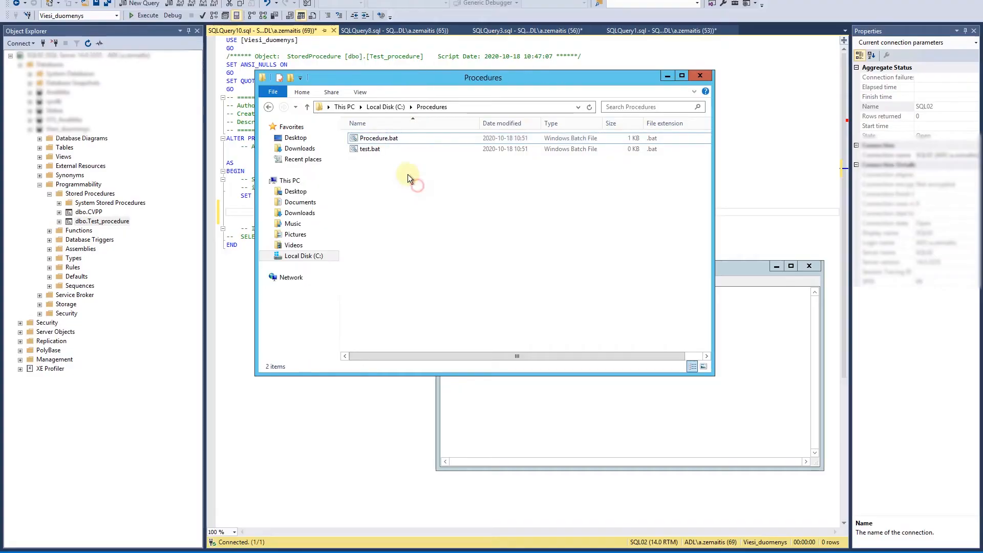
left_click(389, 137)
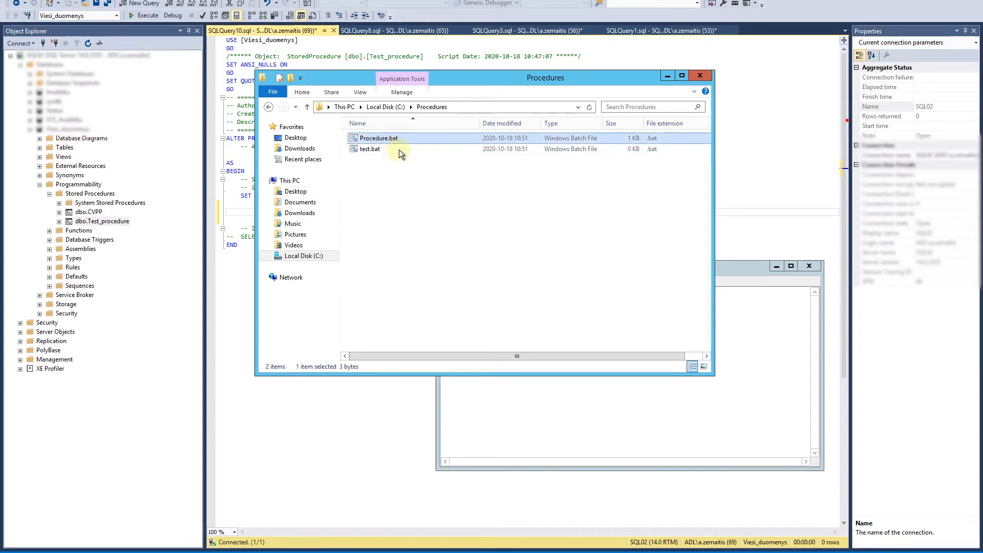
right_click(378, 140)
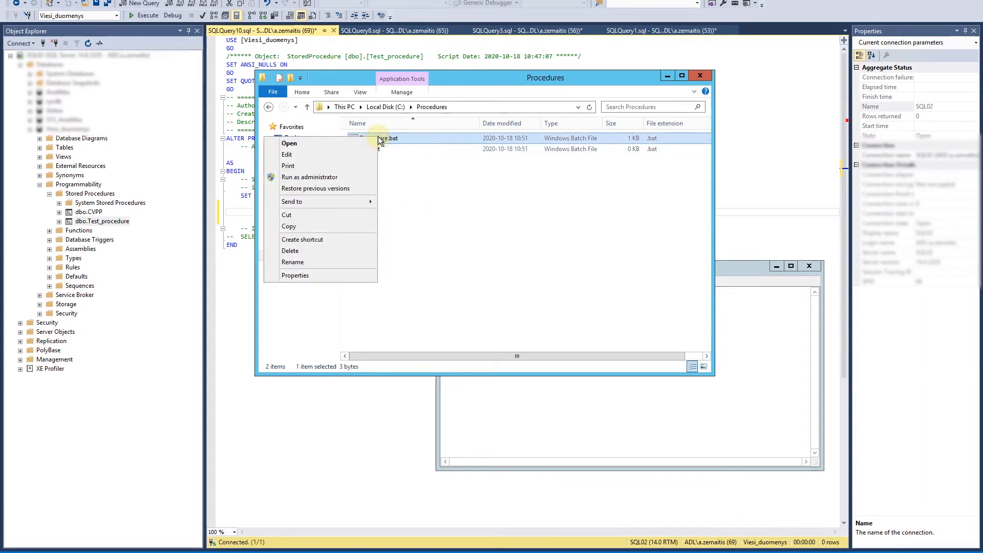
left_click(295, 155)
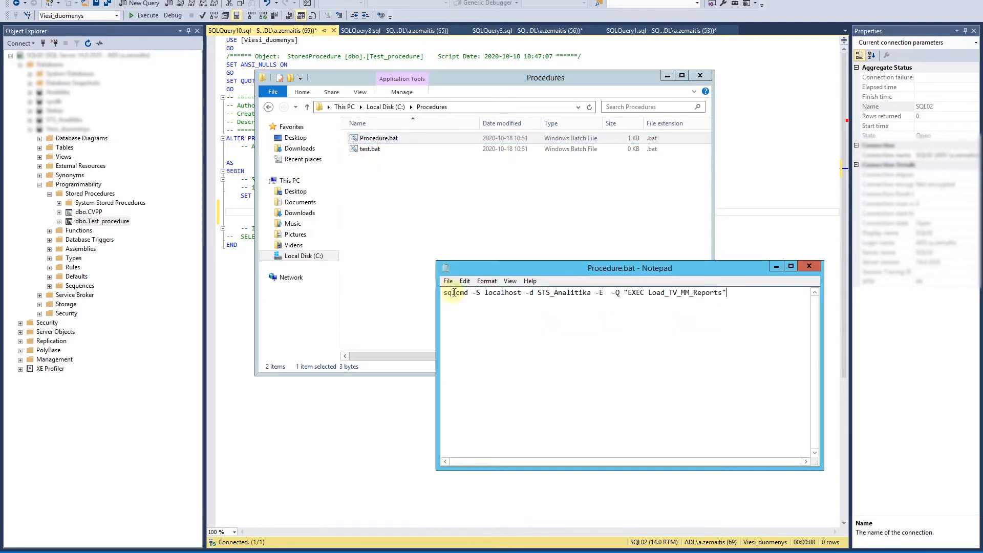
Step: Change the database argument of the sqlcmd line in Procedure.bat to Viesi_duomenys
left_click(454, 293)
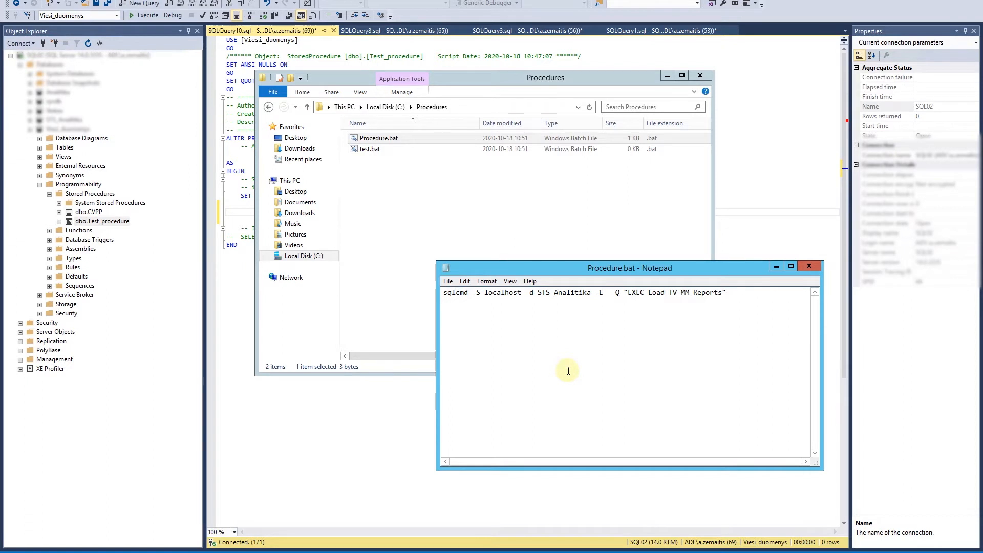
left_click(476, 294)
left_click(497, 294)
left_click(538, 293)
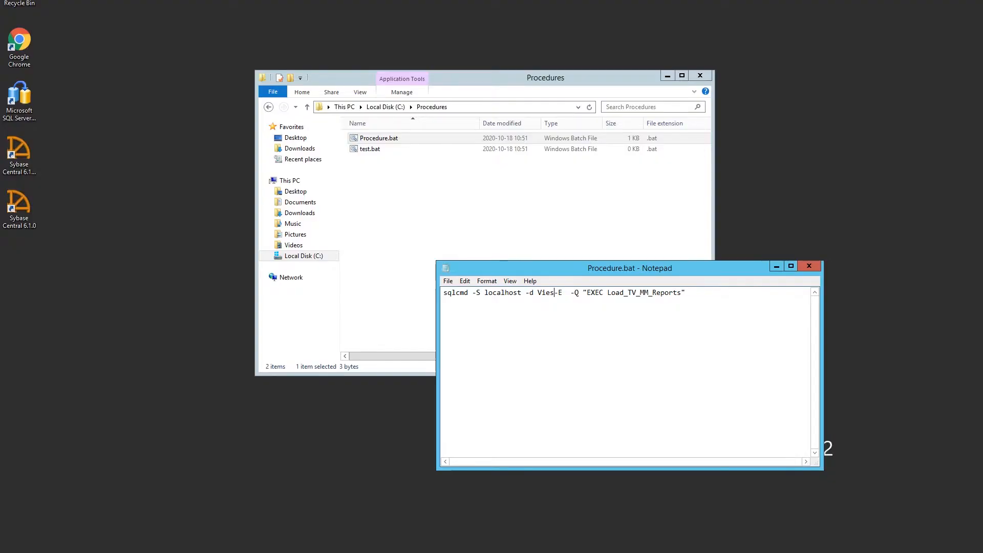
type("i_duomenys -E  -Q \"EXEC Load_TV_MM_Reports")
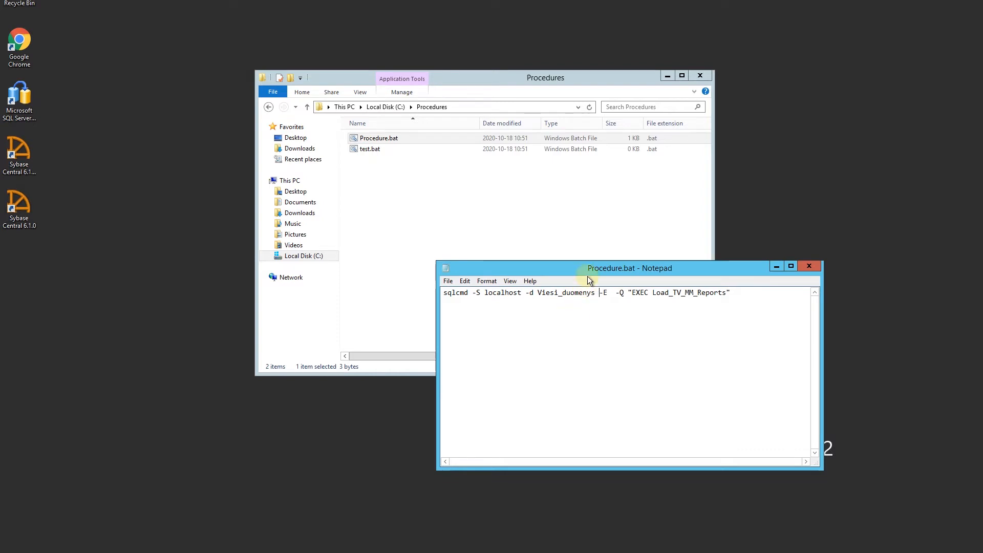
Step: Replace the procedure name after EXEC in the sqlcmd query with Test_procedure
left_click(619, 295)
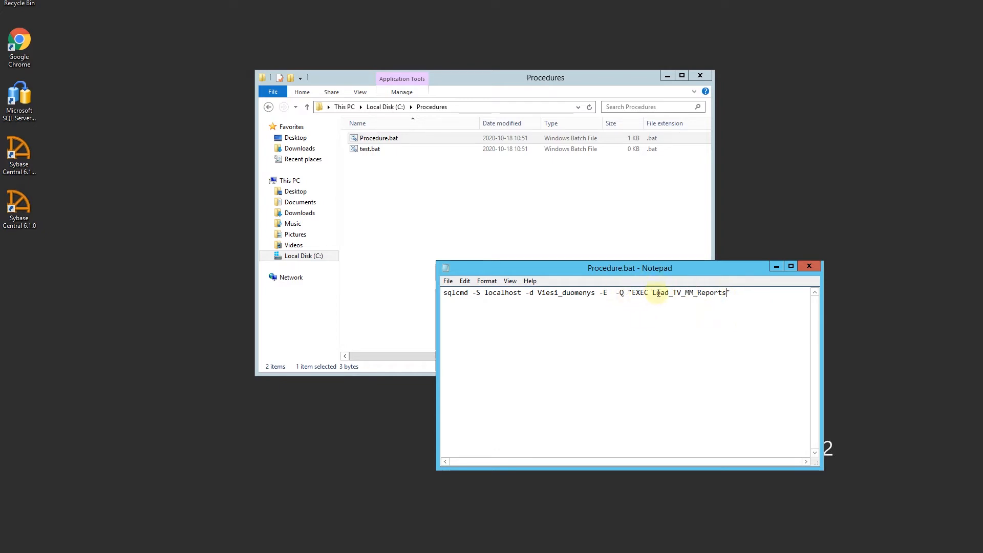
left_click_drag(653, 294, 719, 293)
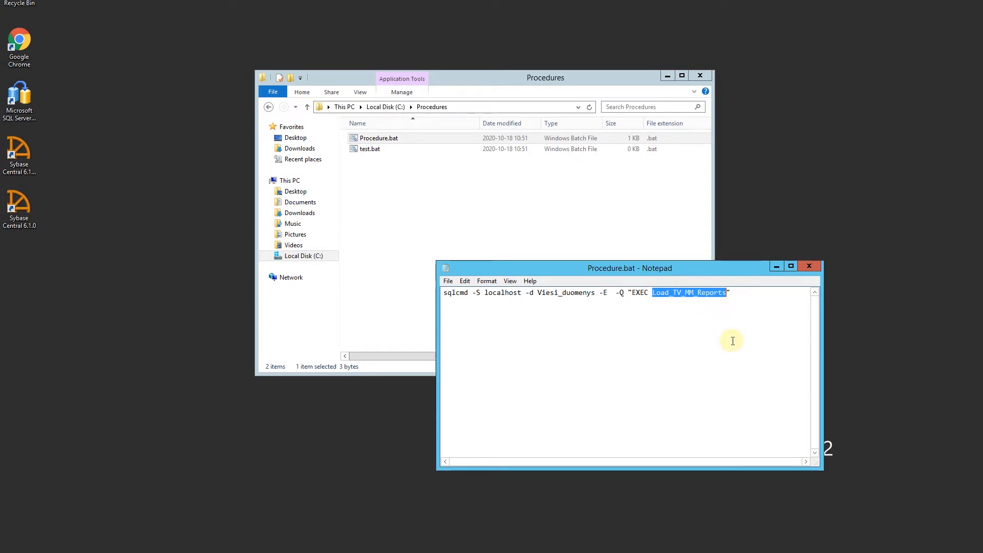
key("Delete")
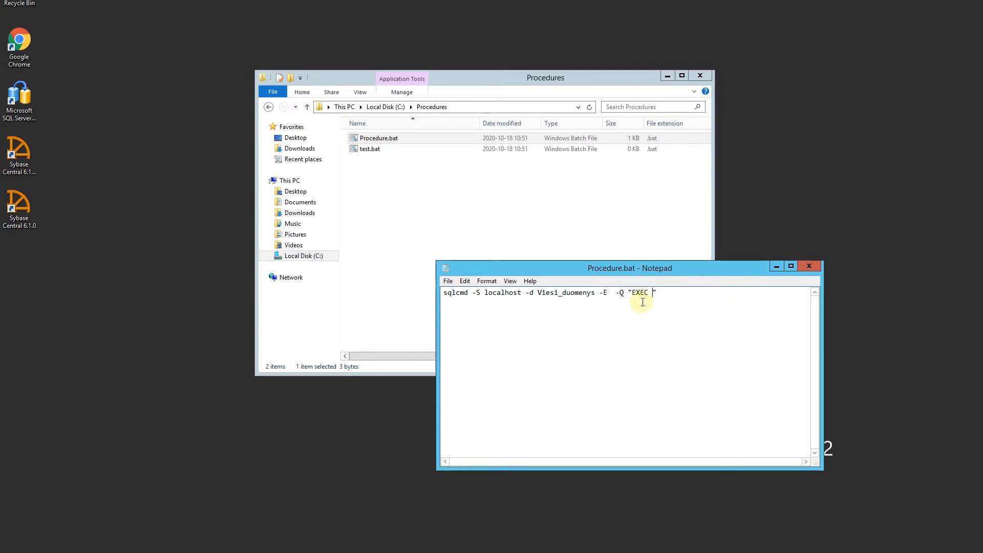
left_click(137, 552)
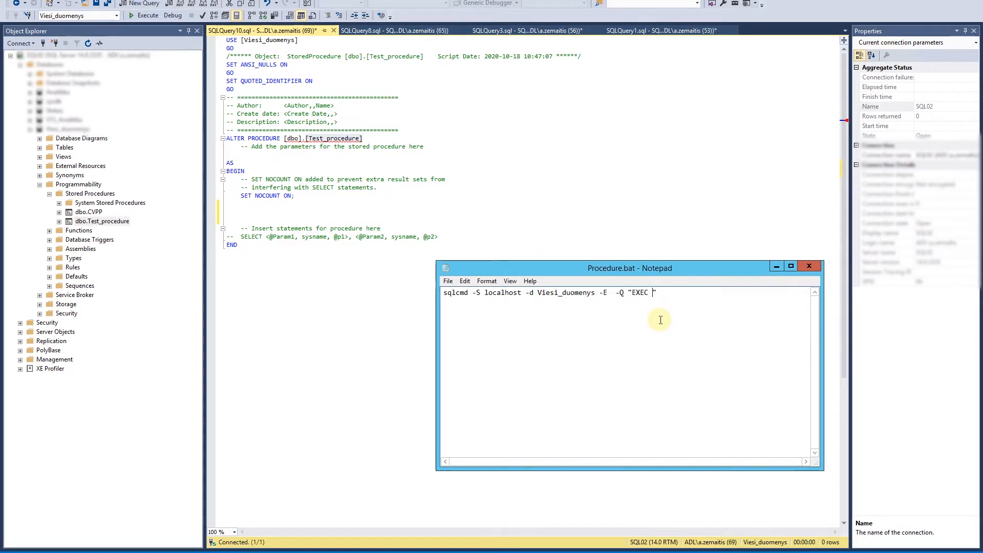
type("[Test_procedure]")
Step: Append the output option -o "C:\Procedures\test_procedure.txt" to the sqlcmd line, taking the folder path from the Procedures folder
type("-o \"")
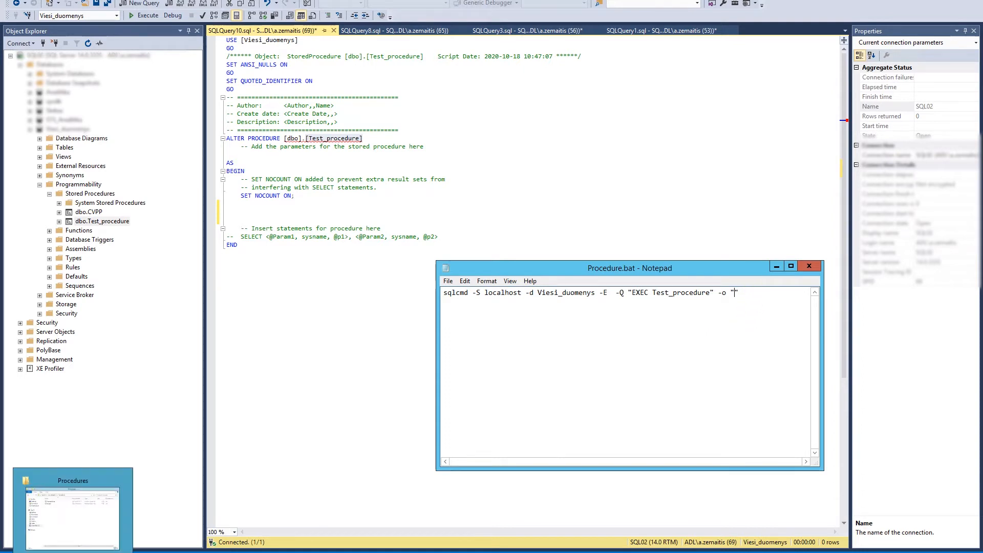
left_click(73, 551)
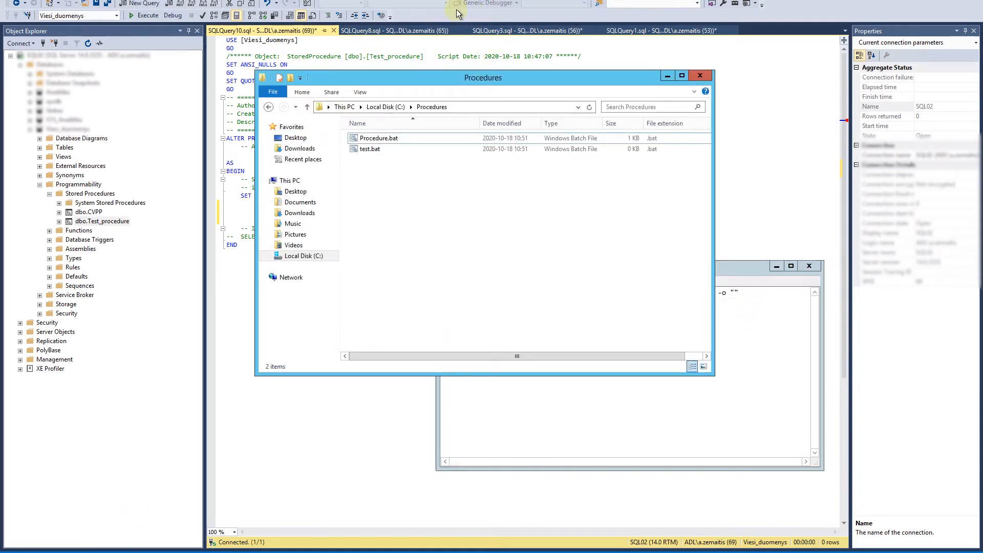
left_click(466, 109)
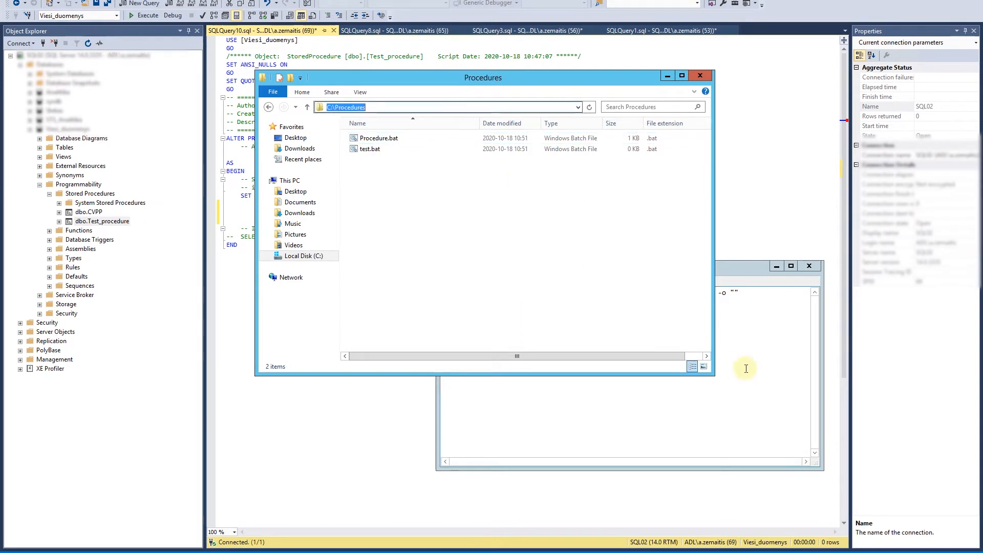
left_click(737, 291)
type("C:\\Procedures")
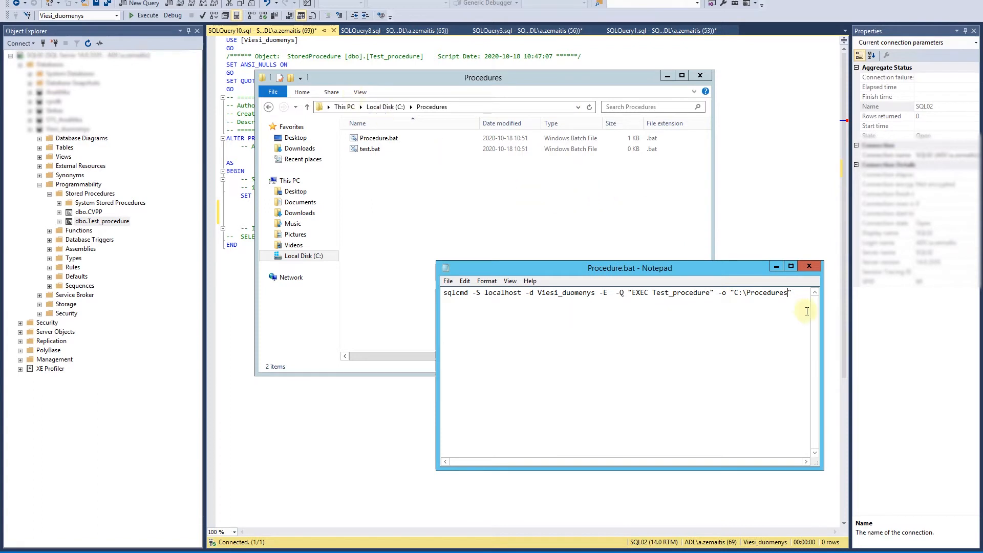
type("\\")
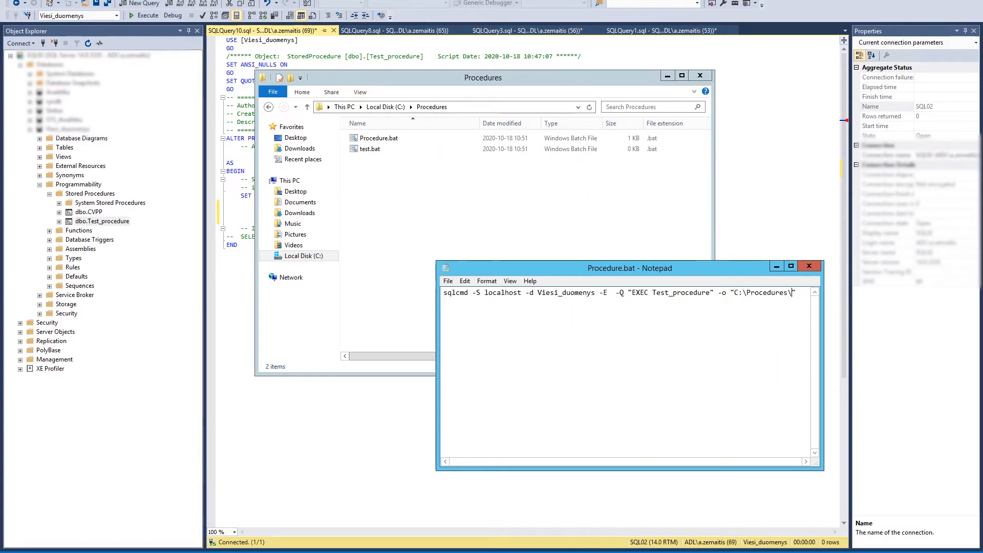
type("test_procedure.tx")
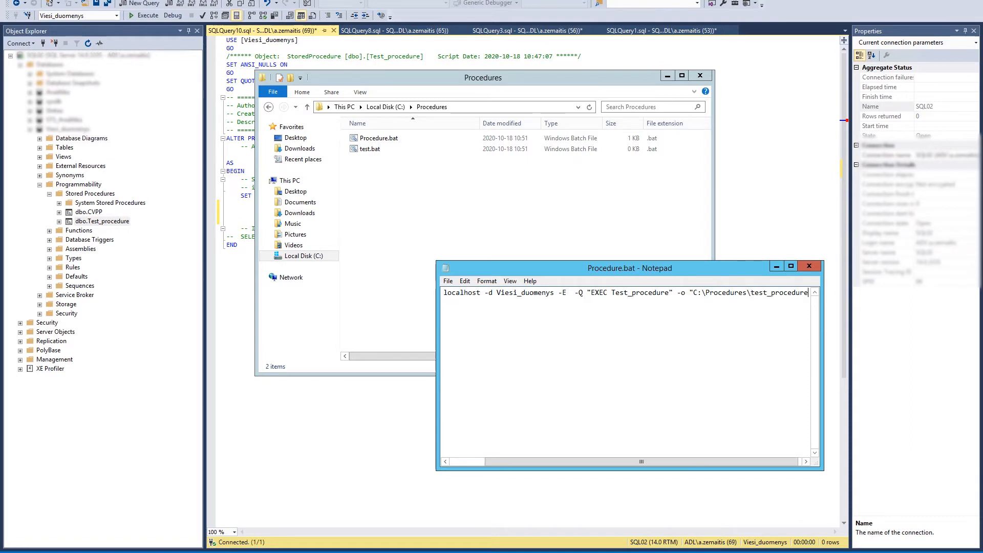
type("t")
key("End")
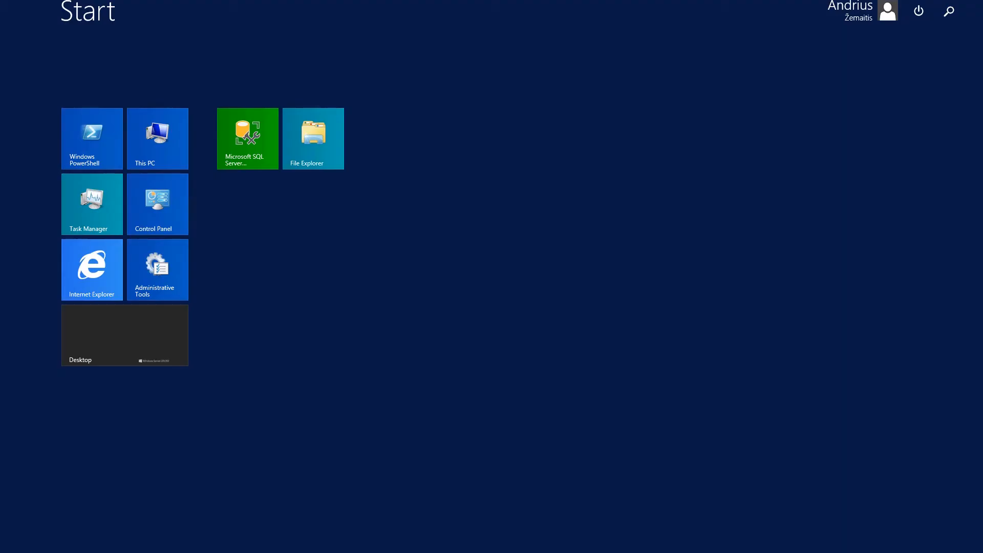
Step: Switch to Task Scheduler and open the Task Scheduler Library's list of tasks
type("task")
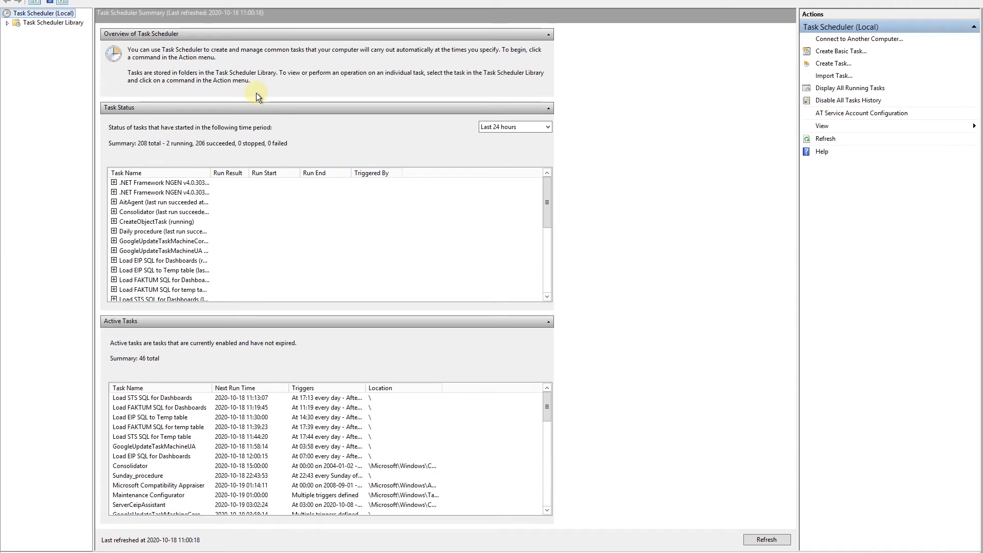
left_click(7, 24)
left_click(43, 24)
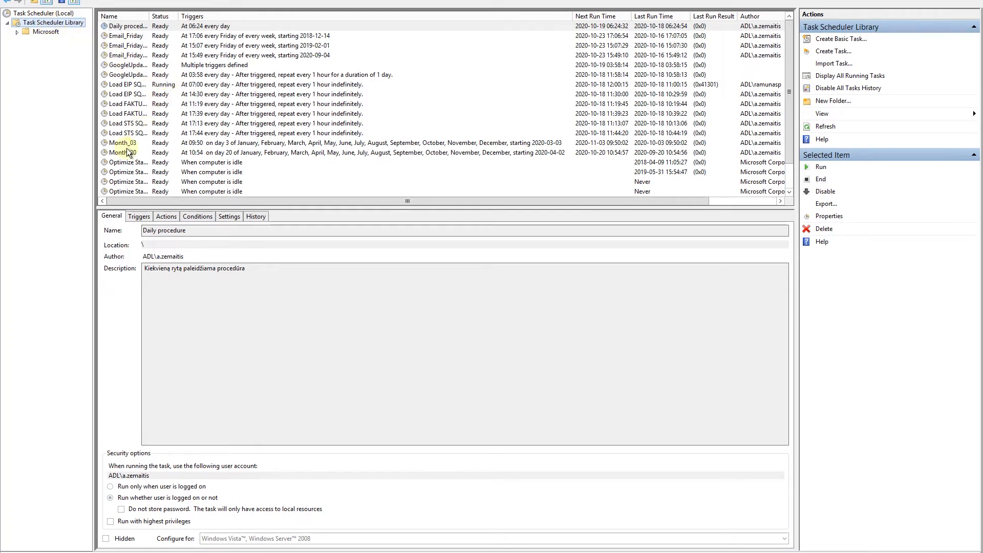
Step: Create a new task named Test_procedure that runs whether the user is logged on or not
left_click(833, 51)
type("TestŽ")
type("procedure")
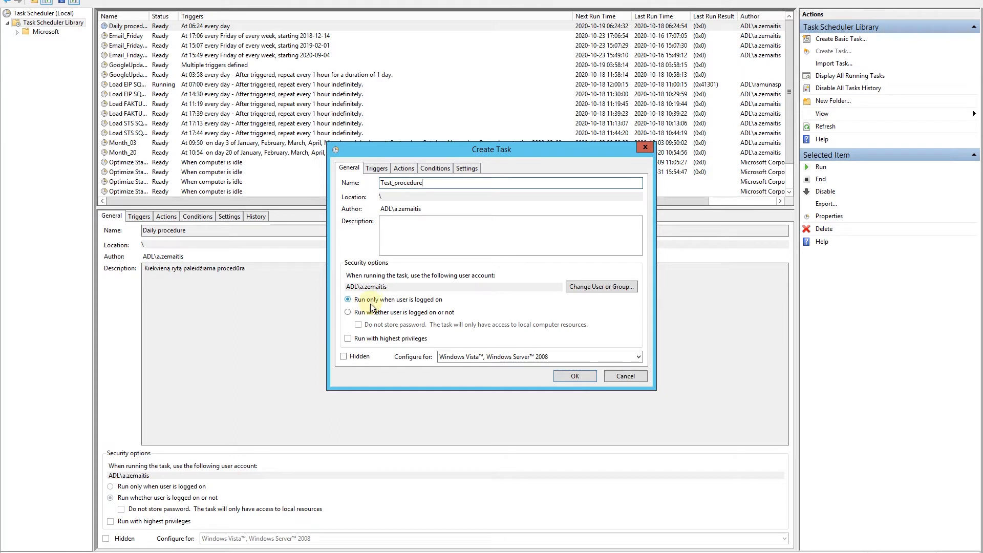
left_click(348, 312)
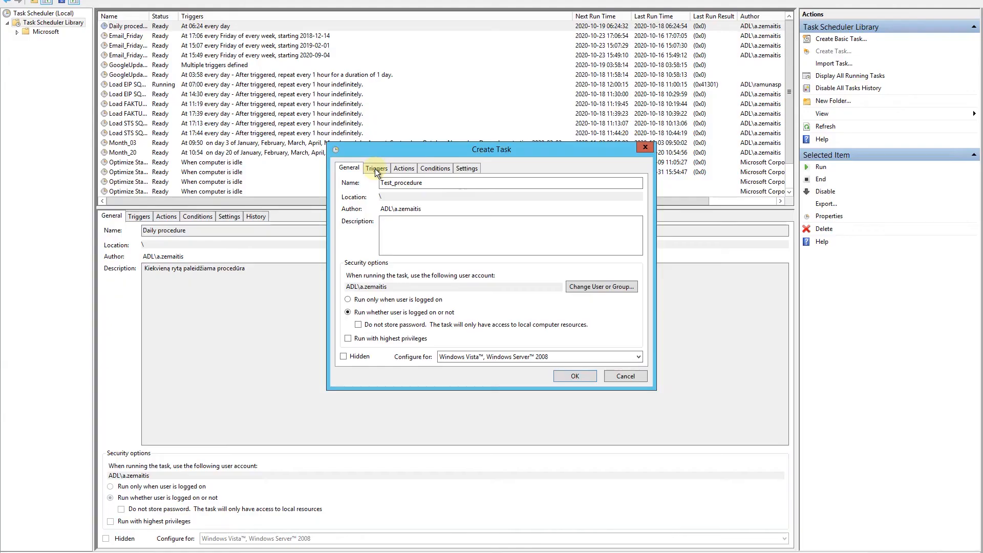
Step: Add a scheduled weekly trigger recurring every week on Sunday, starting 2020-10-18 at 11:04:35, without task repetition
left_click(375, 169)
left_click(360, 353)
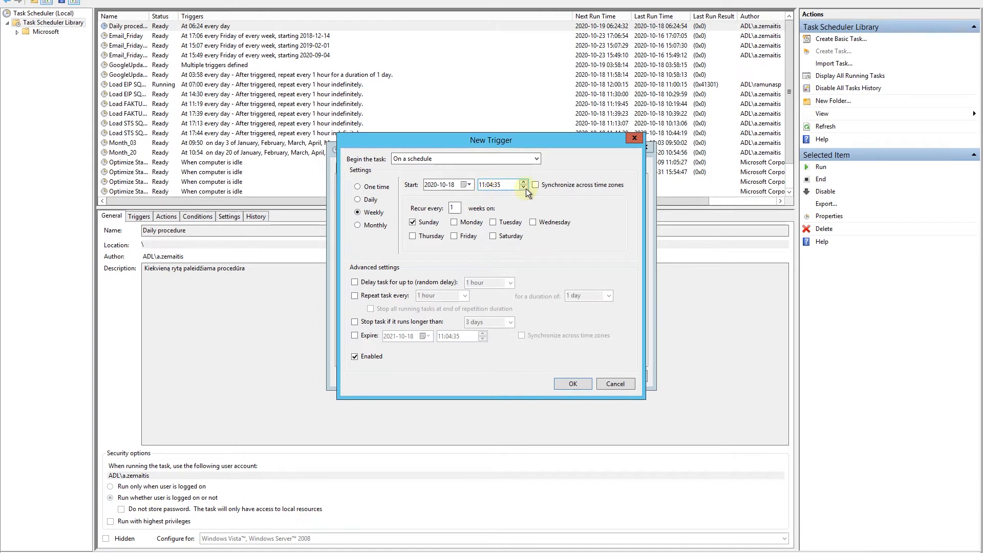
left_click(354, 296)
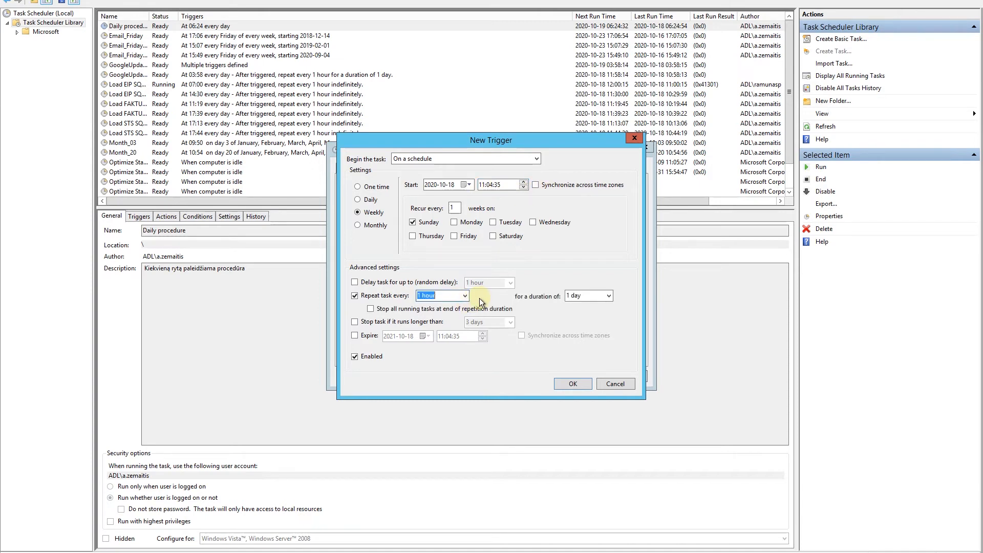
left_click(464, 296)
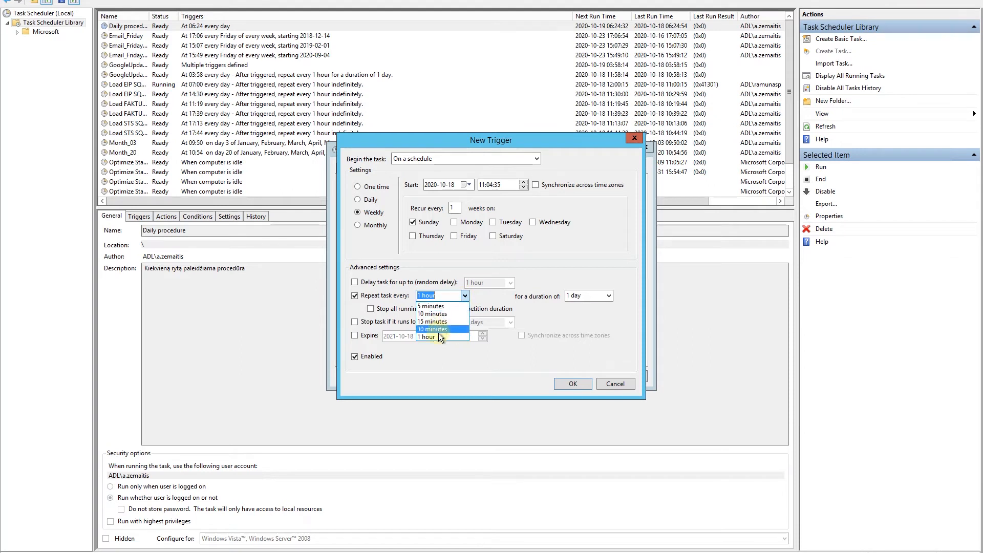
left_click(464, 295)
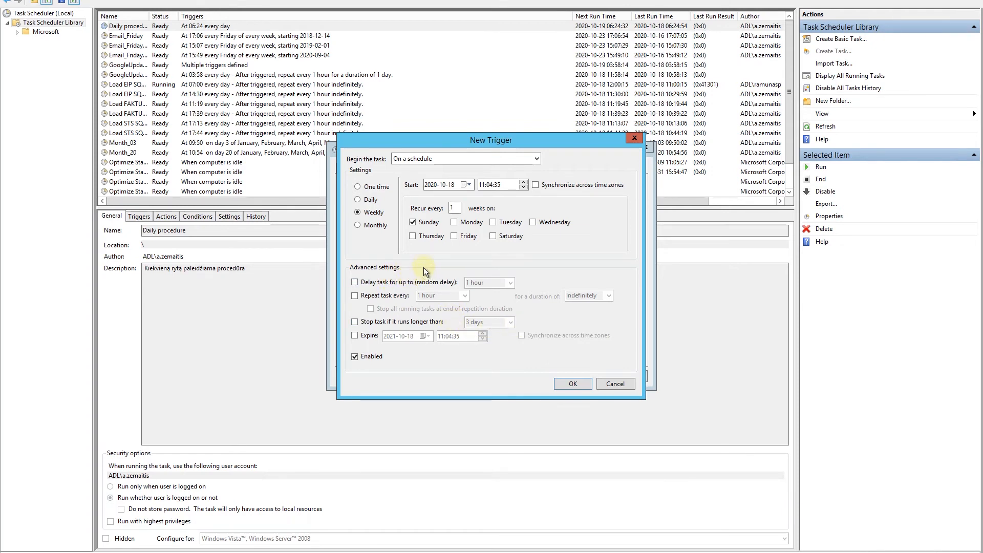
left_click(506, 158)
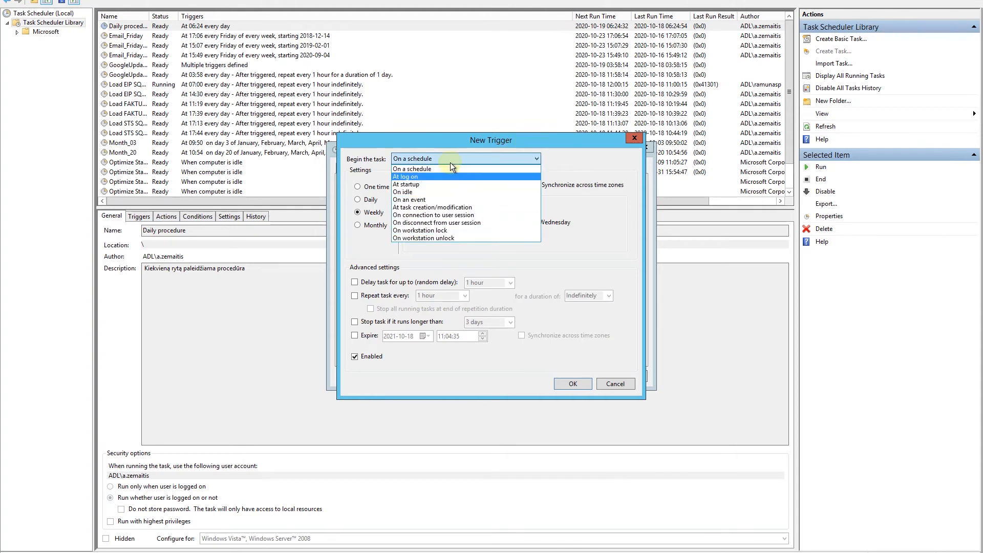
left_click(572, 155)
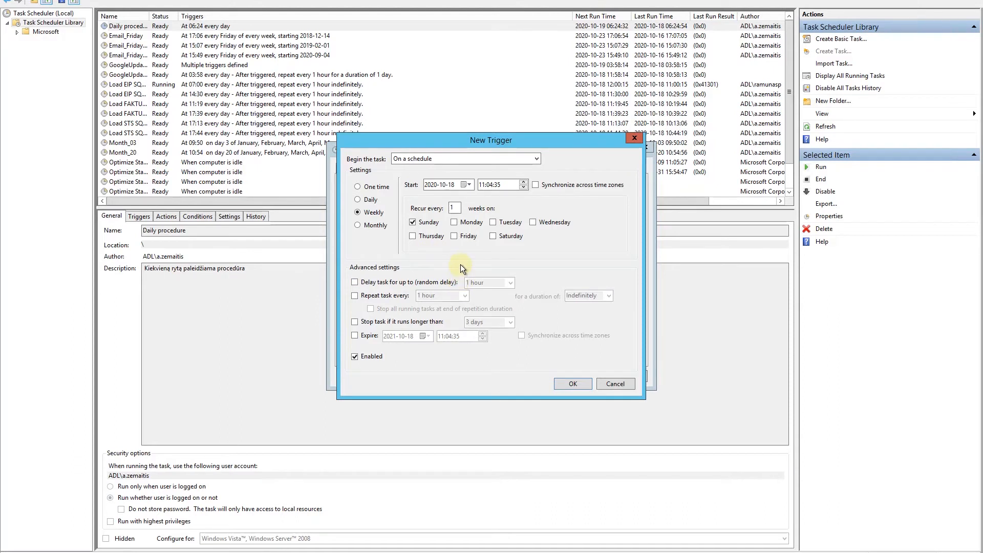
left_click(578, 385)
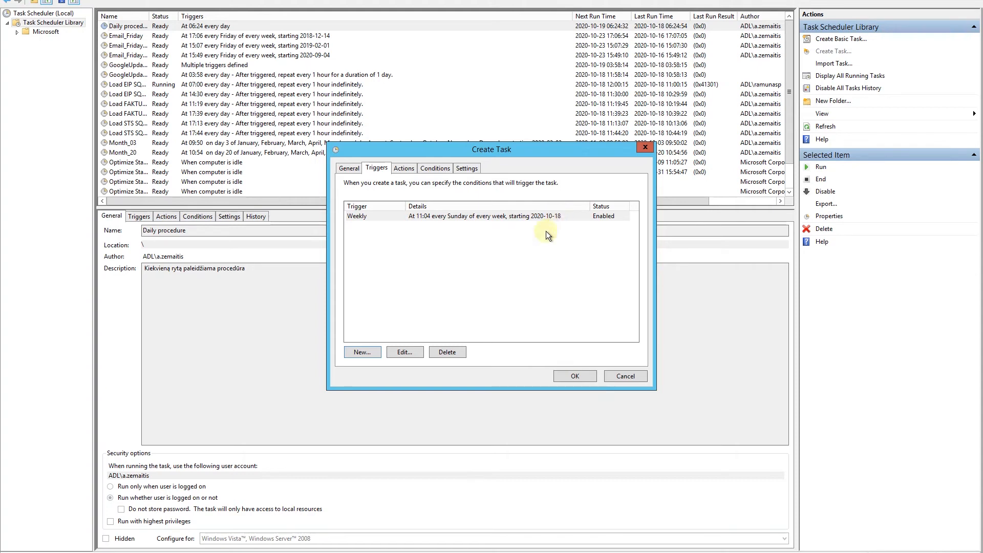
Step: Add an action to the task that starts the program C:\Procedures\Procedure.bat
left_click(404, 167)
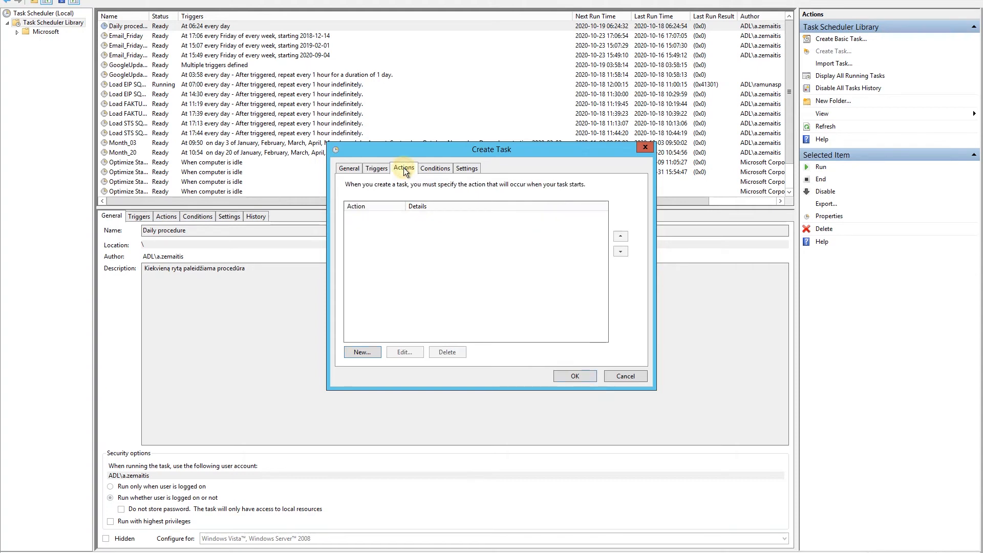
left_click(360, 352)
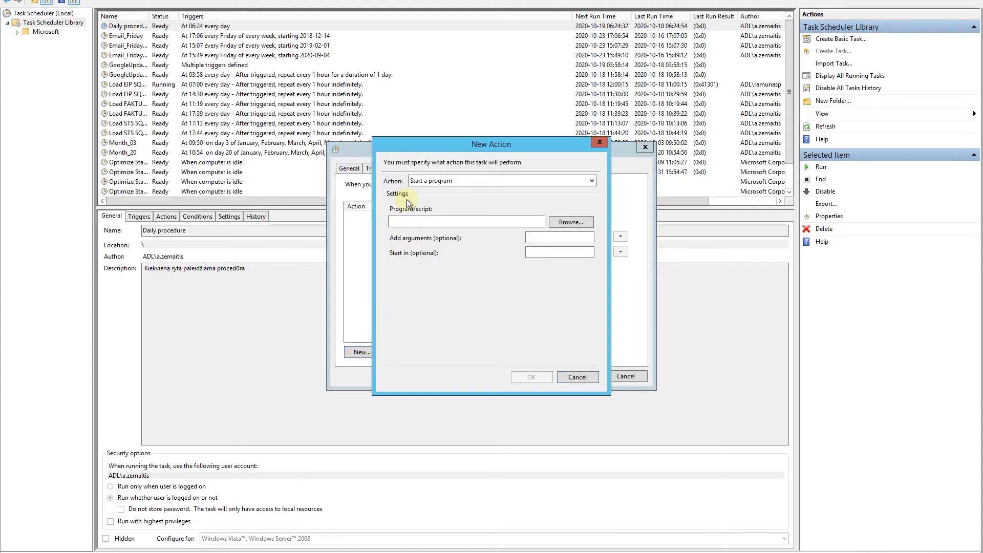
left_click(570, 222)
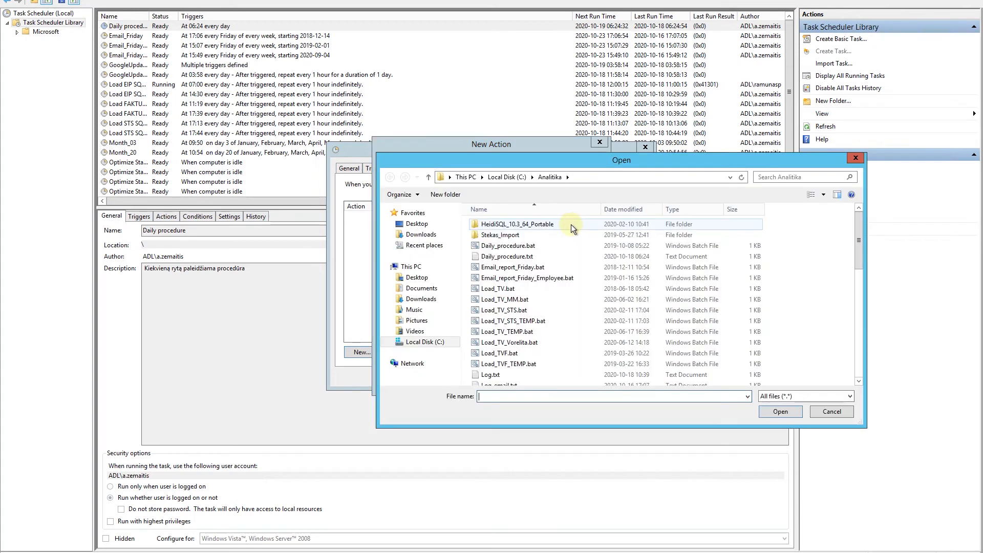
left_click(514, 177)
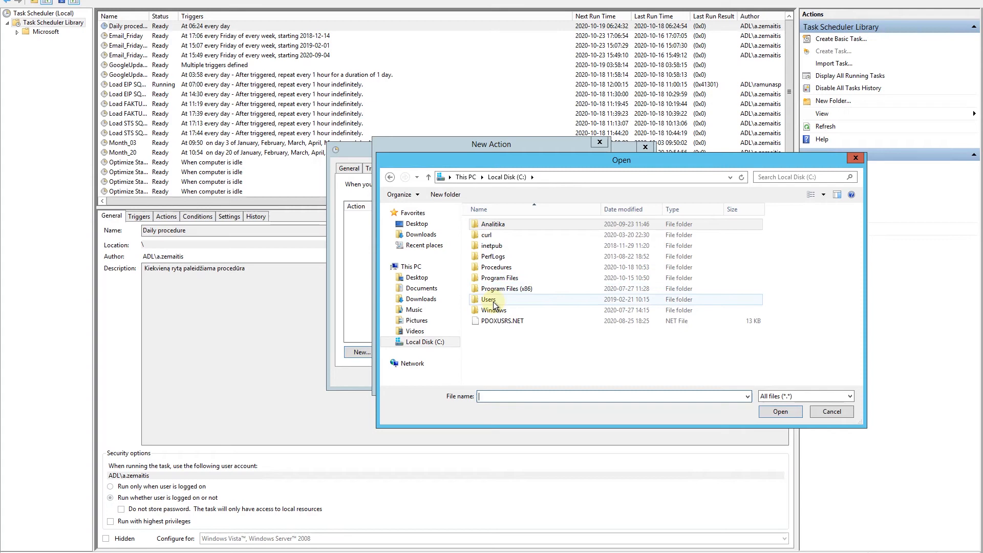
double_click(496, 266)
left_click(500, 224)
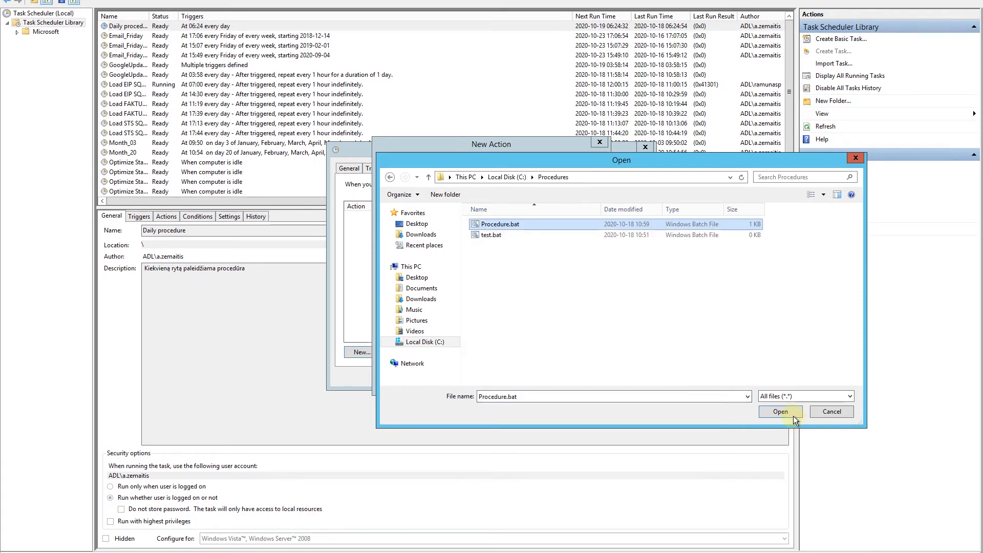
left_click(793, 413)
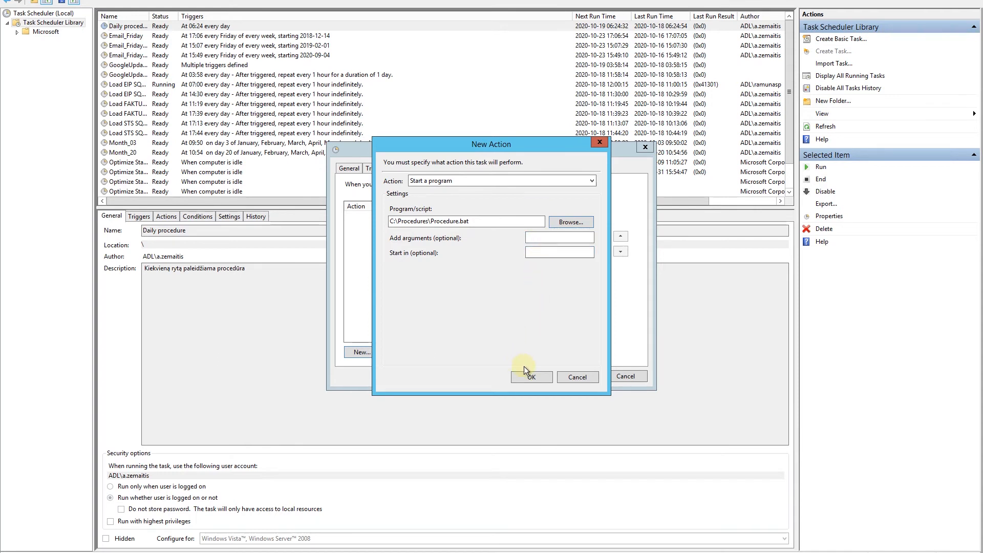
left_click(536, 379)
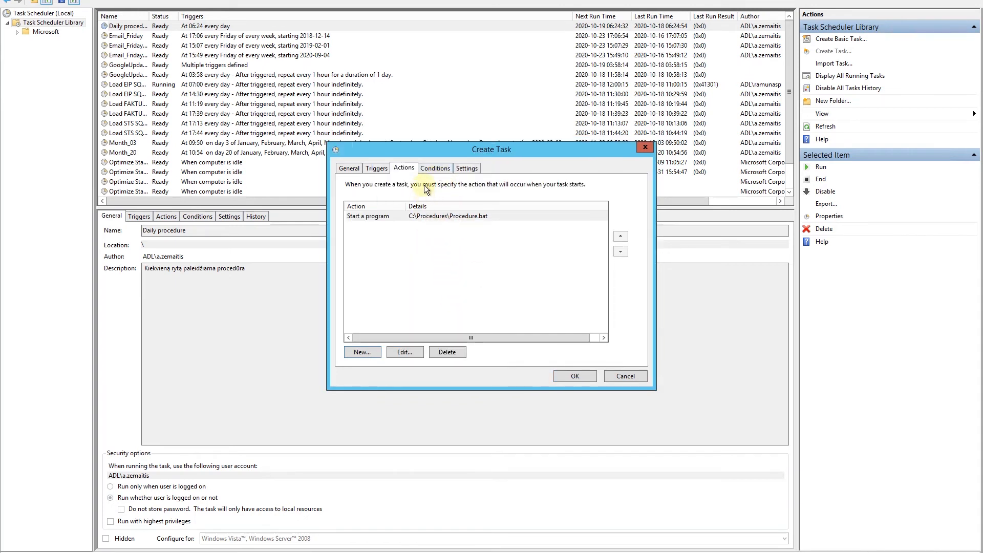
Step: Remove the condition that requires AC power and save the task, entering the account password
left_click(435, 168)
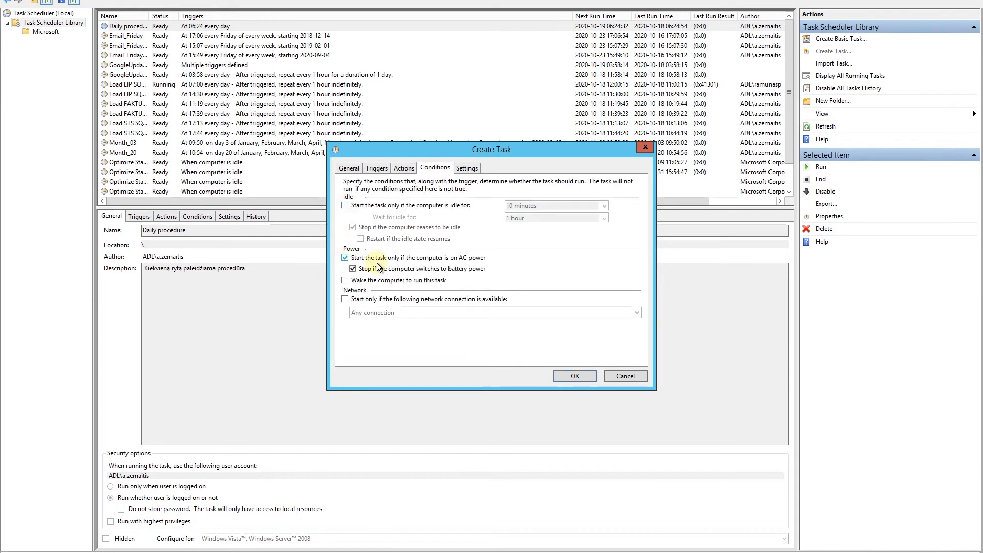
left_click(346, 259)
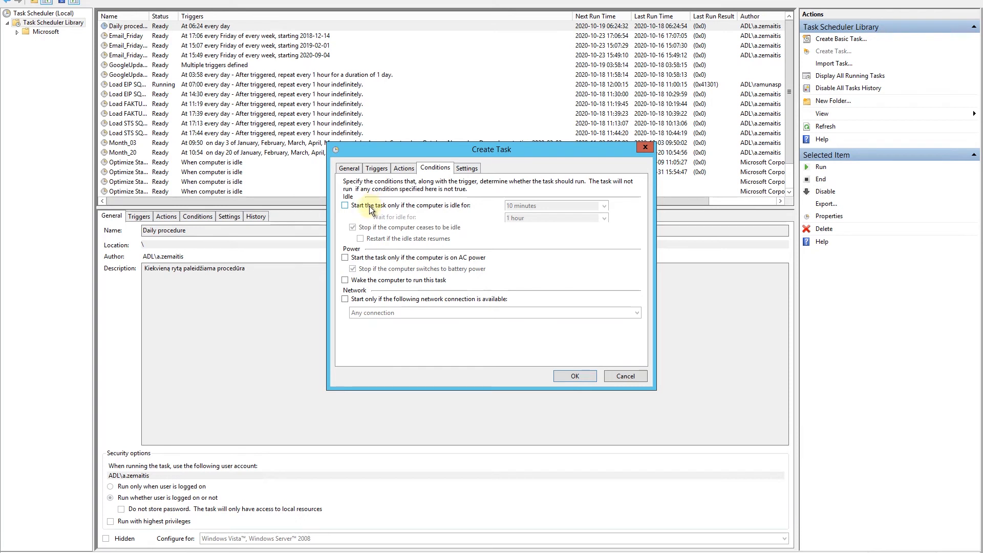
left_click(466, 167)
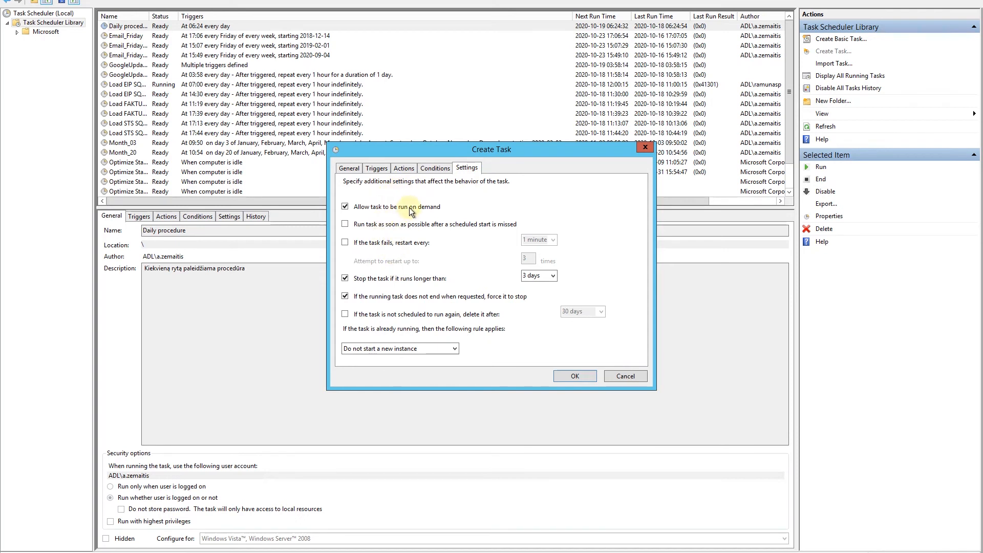
left_click(572, 376)
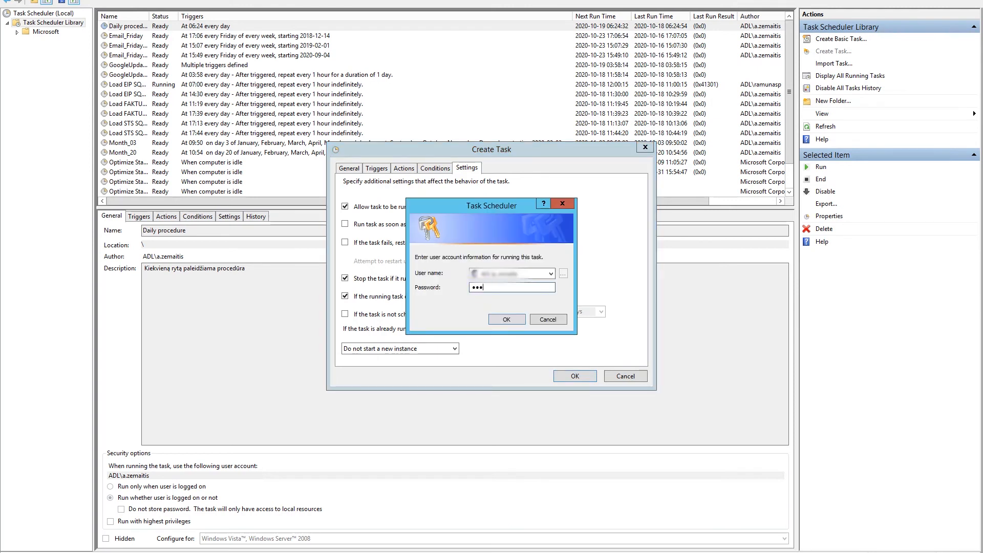
key("Return")
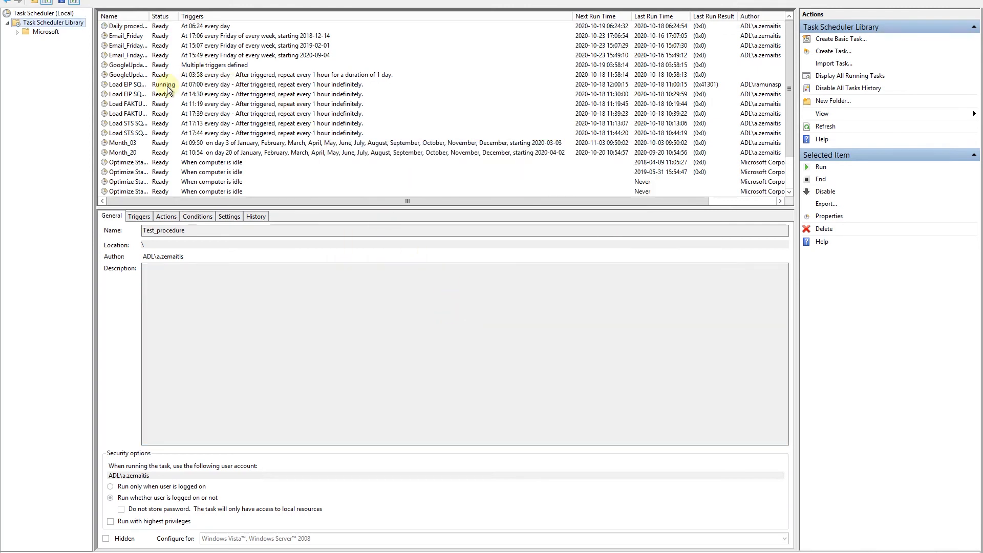
Step: Widen the Name column of the task list and locate the Test_procedure task
left_click_drag(148, 18, 179, 18)
scroll(152, 147, "down", 2)
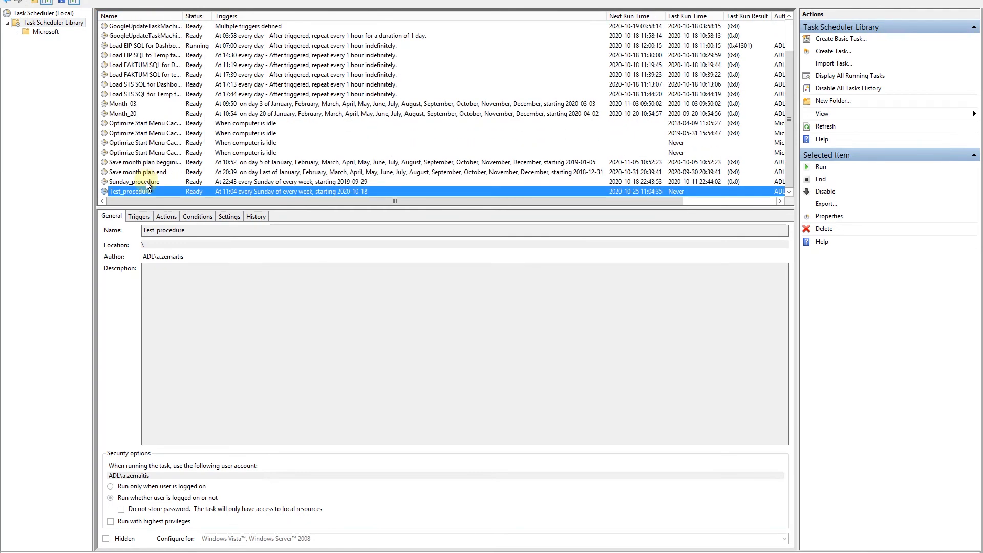